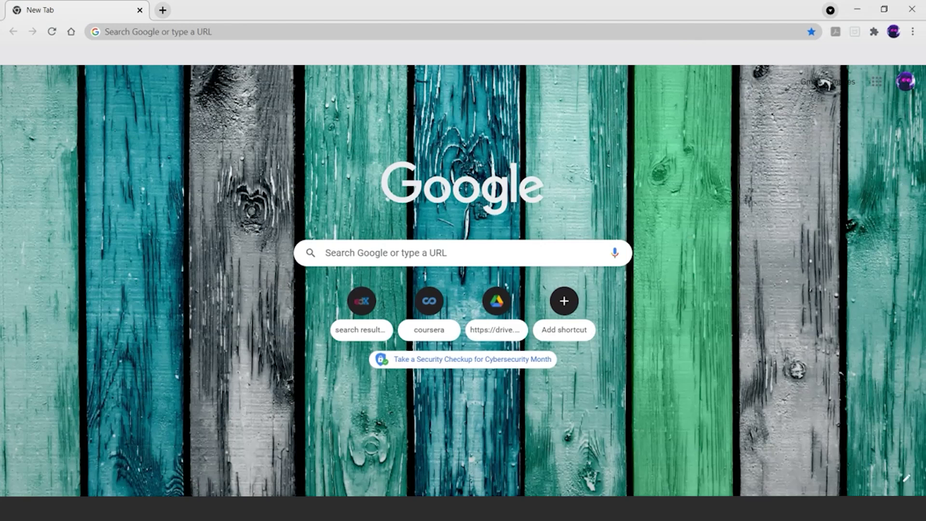
# Step: Run a Google search for the query site:simplilearn.com
pyautogui.click(324, 253)
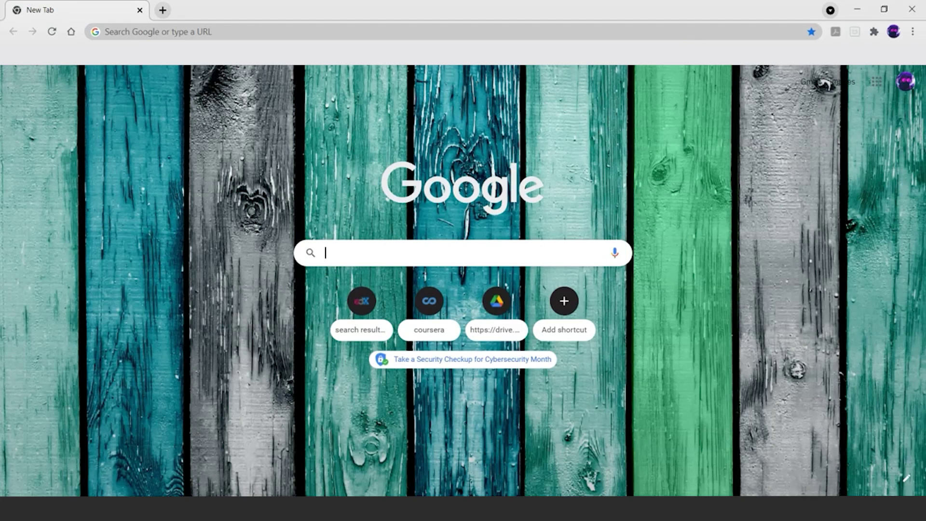
pyautogui.write('site')
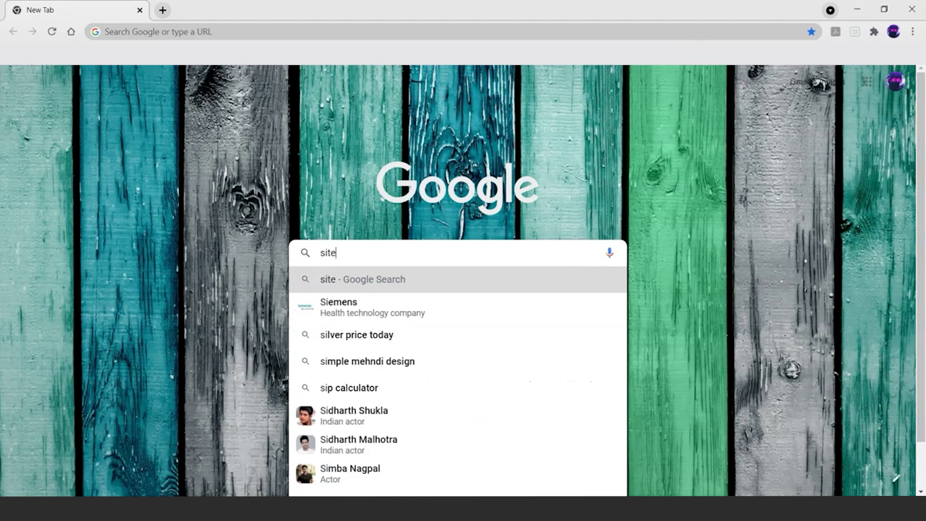
pyautogui.write(':')
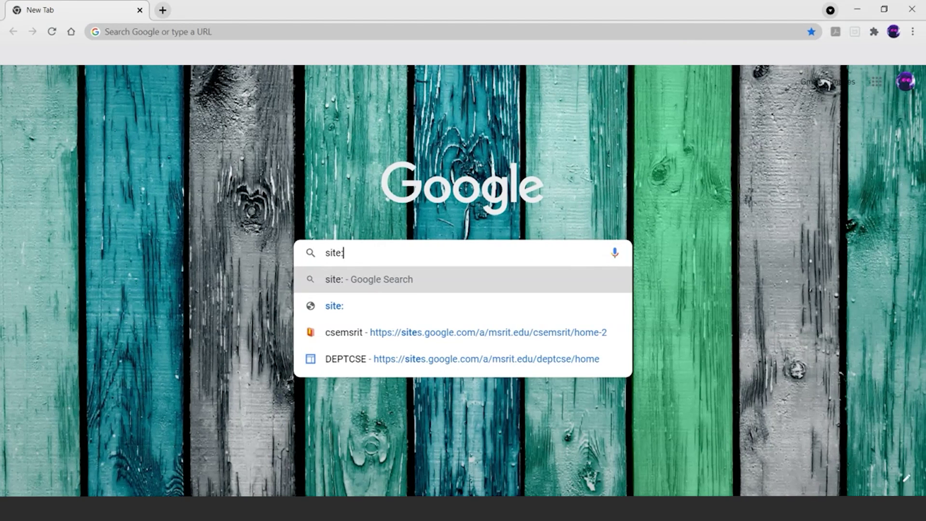
pyautogui.write('simplilearn.com')
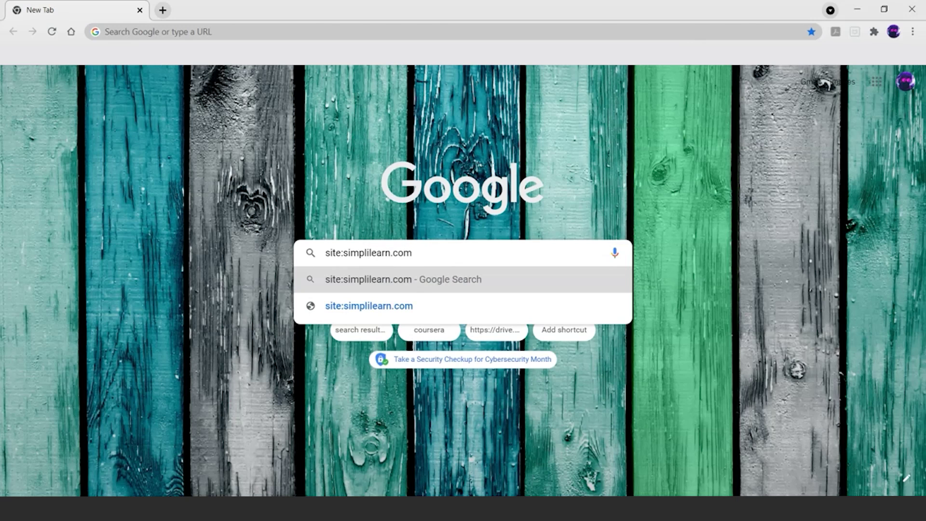
pyautogui.press('Return')
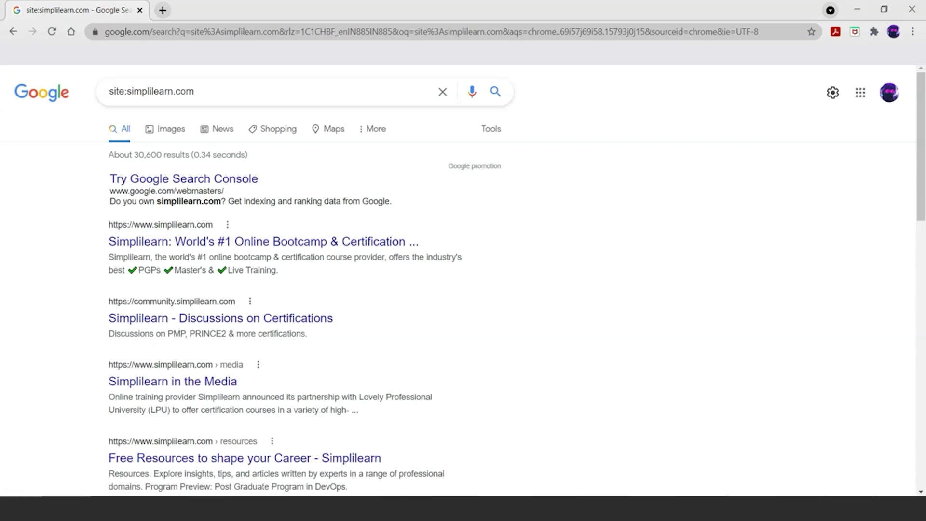
# Step: Scroll through the site:simplilearn.com results and back up
pyautogui.scroll(-6, 463, 289)
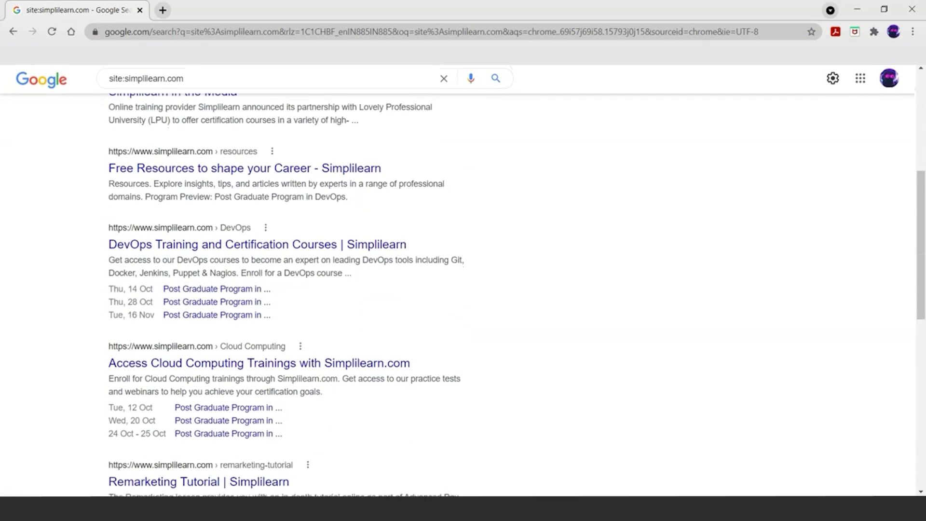
pyautogui.scroll(-5, 463, 289)
pyautogui.scroll(-6, 463, 290)
pyautogui.scroll(17, 462, 290)
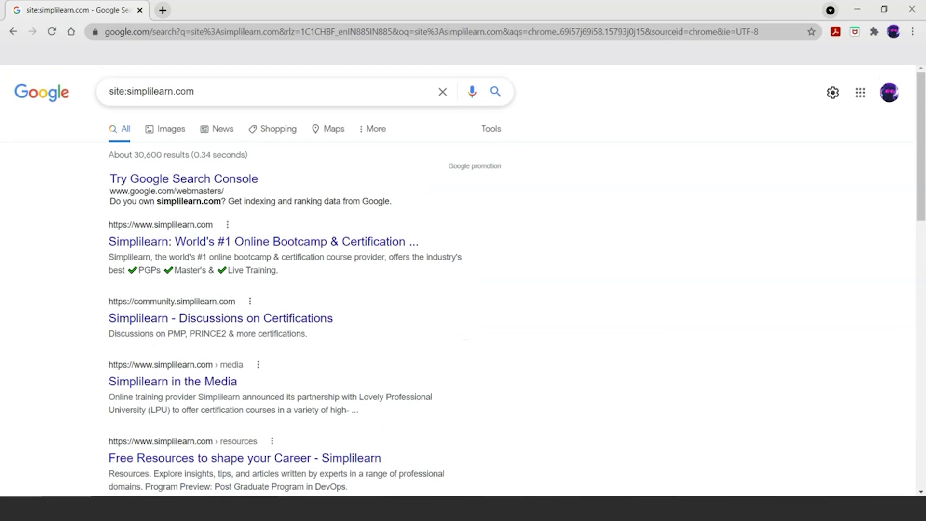
# Step: Change the query to site:amazon.com, run it, and browse the Amazon results
pyautogui.hotkey('shift', 'Left')
pyautogui.hotkey('shift', 'Left')
pyautogui.hotkey('shift', 'Left')
pyautogui.hotkey('shift', 'Left')
pyautogui.hotkey('shift', 'Left')
pyautogui.hotkey('shift', 'Left')
pyautogui.hotkey('shift', 'Left')
pyautogui.hotkey('shift', 'Left')
pyautogui.hotkey('shift', 'Left')
pyautogui.hotkey('shift', 'Left')
pyautogui.hotkey('shift', 'Left')
pyautogui.hotkey('shift', 'Left')
pyautogui.hotkey('shift', 'Left')
pyautogui.hotkey('shift', 'Left')
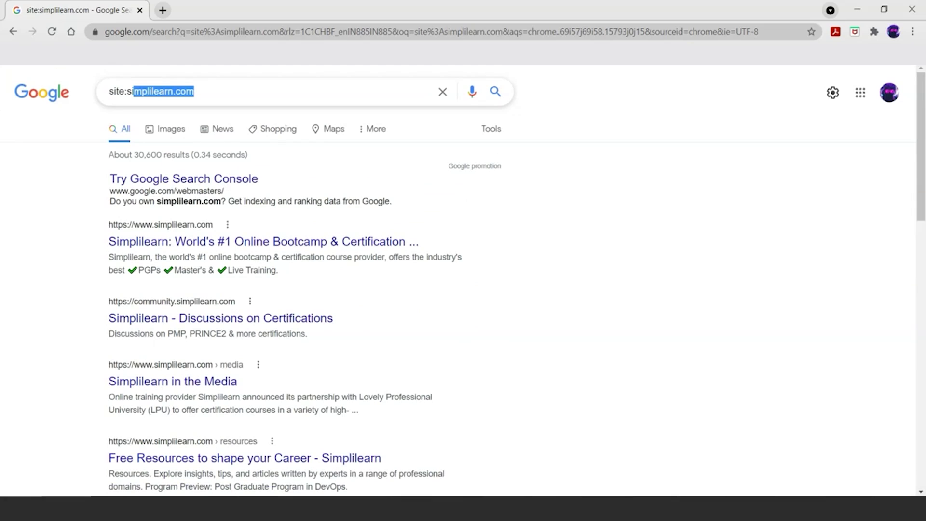
pyautogui.hotkey('shift', 'Left')
pyautogui.write('amazon.com')
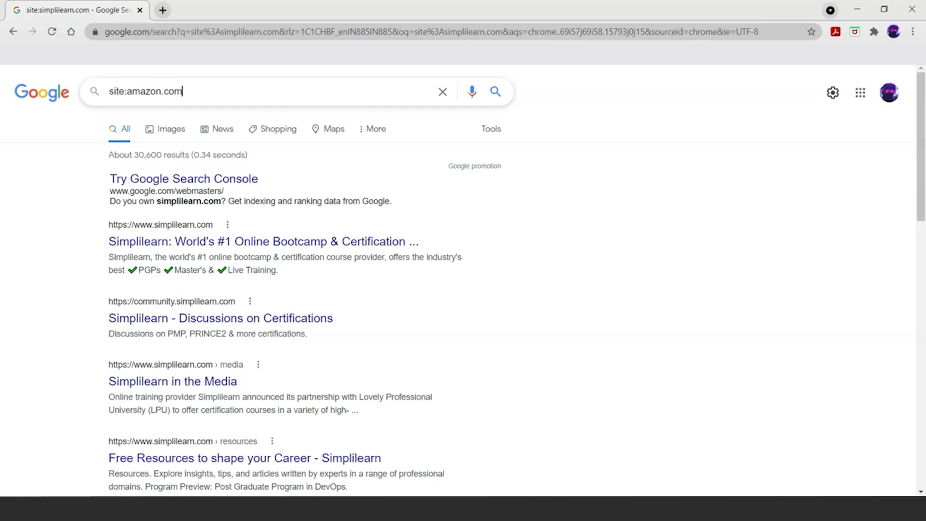
pyautogui.press('Return')
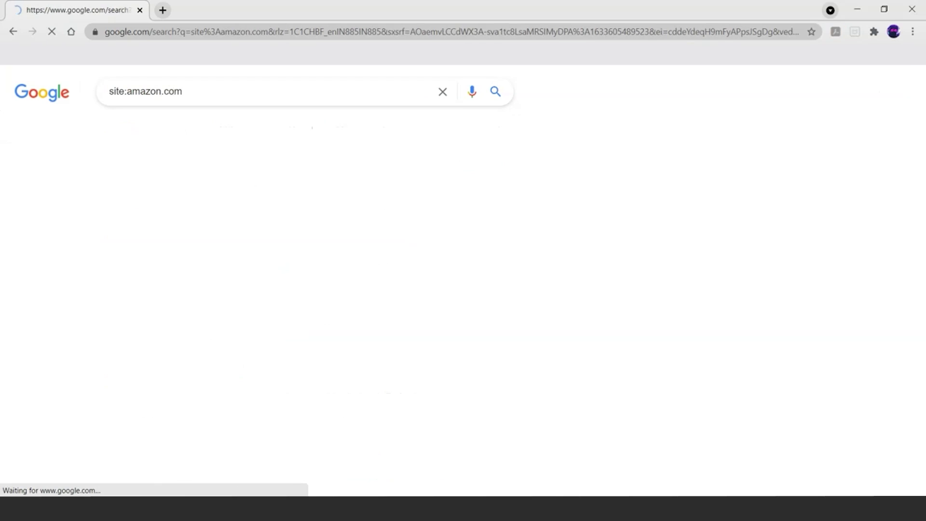
pyautogui.scroll(-1, 463, 280)
pyautogui.scroll(-10, 270, 303)
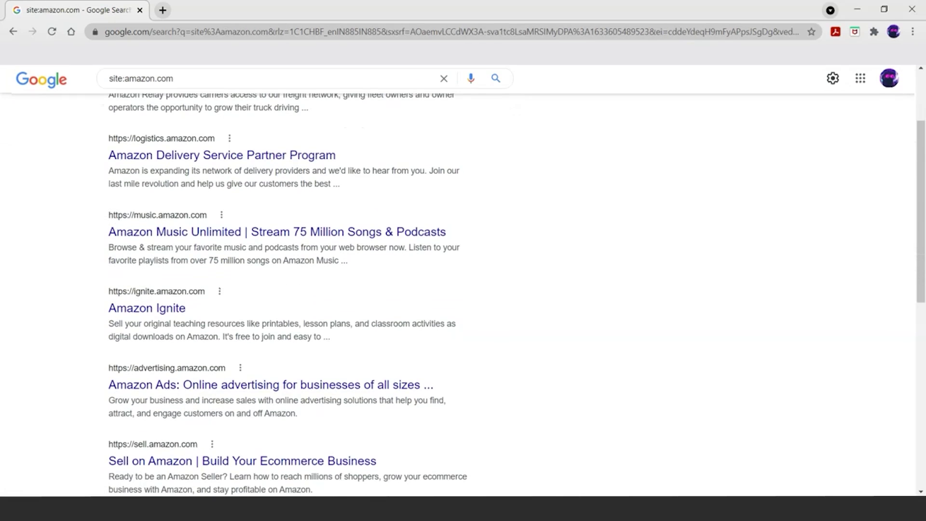
pyautogui.scroll(-1, 463, 292)
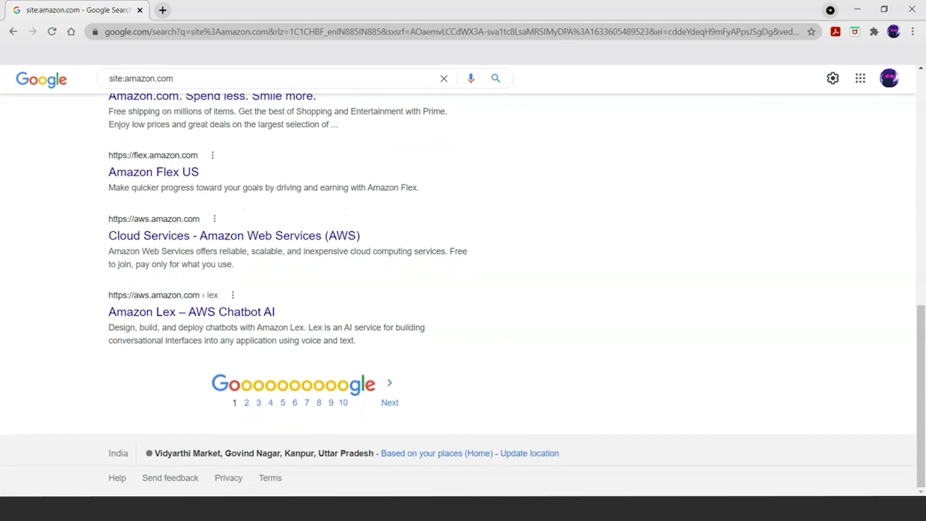
pyautogui.scroll(10, 463, 279)
pyautogui.scroll(-10, 463, 279)
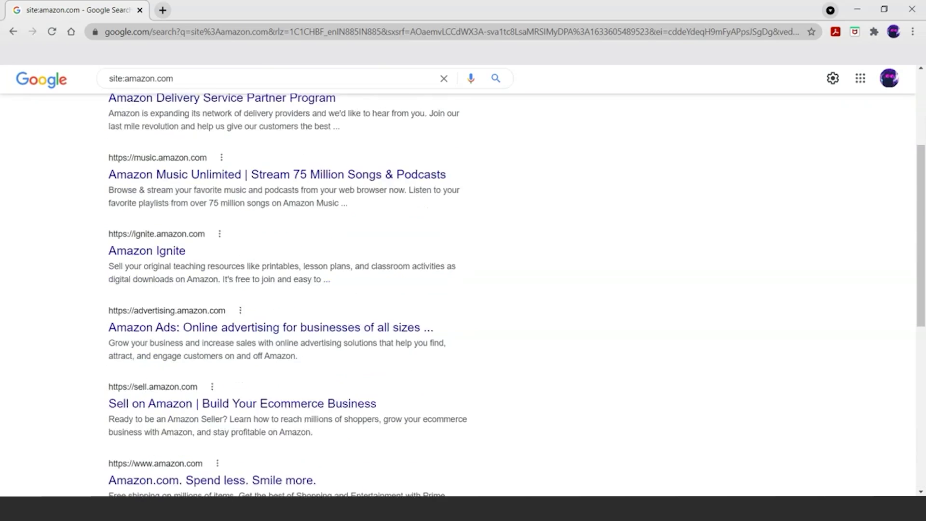
pyautogui.scroll(10, 463, 280)
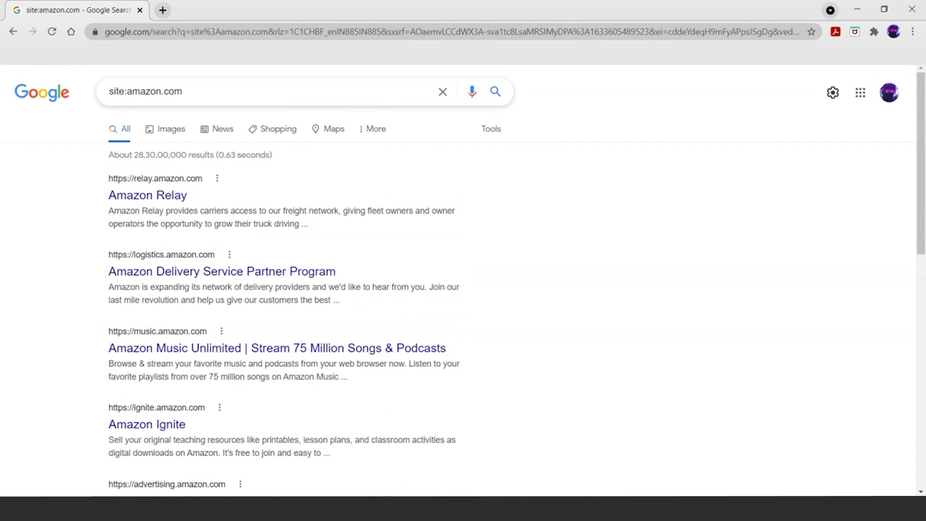
pyautogui.hotkey('shift', 'Left')
pyautogui.hotkey('shift', 'Left')
pyautogui.hotkey('shift', 'Left')
pyautogui.hotkey('shift', 'Left')
pyautogui.hotkey('shift', 'Left')
pyautogui.hotkey('shift', 'Left')
pyautogui.hotkey('shift', 'Left')
pyautogui.hotkey('shift', 'Left')
pyautogui.hotkey('shift', 'Left')
pyautogui.hotkey('shift', 'Left')
pyautogui.hotkey('shift', 'Left')
pyautogui.hotkey('shift', 'Left')
pyautogui.hotkey('shift', 'Left')
pyautogui.hotkey('shift', 'Left')
pyautogui.hotkey('shift', 'Left')
pyautogui.press('BackSpace')
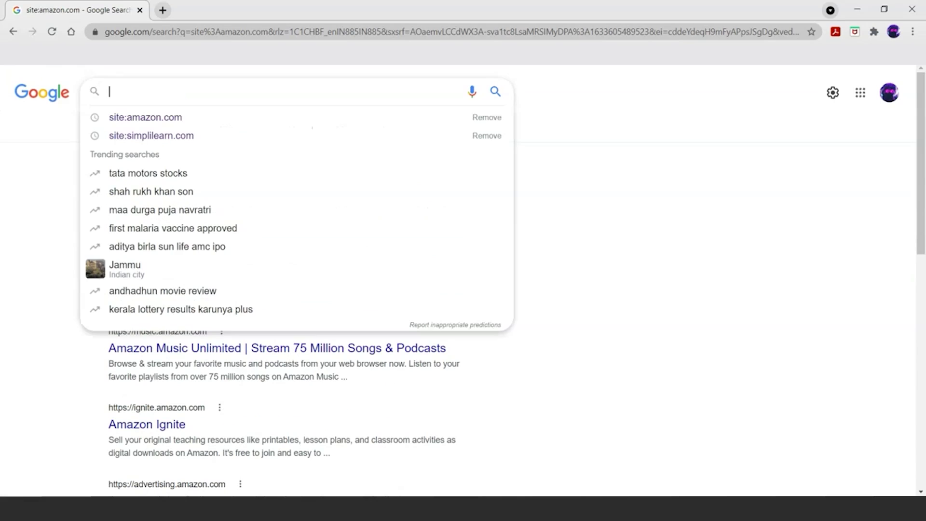
pyautogui.write('i')
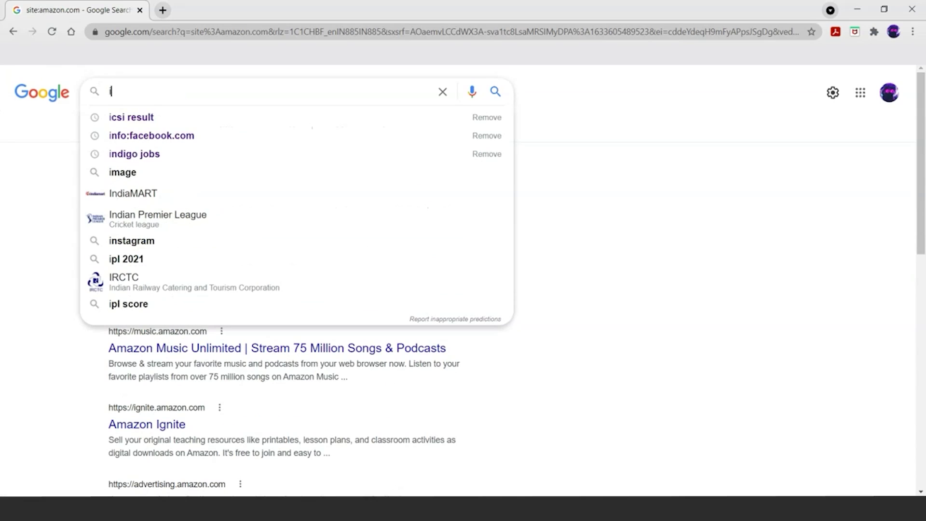
pyautogui.write('nurl')
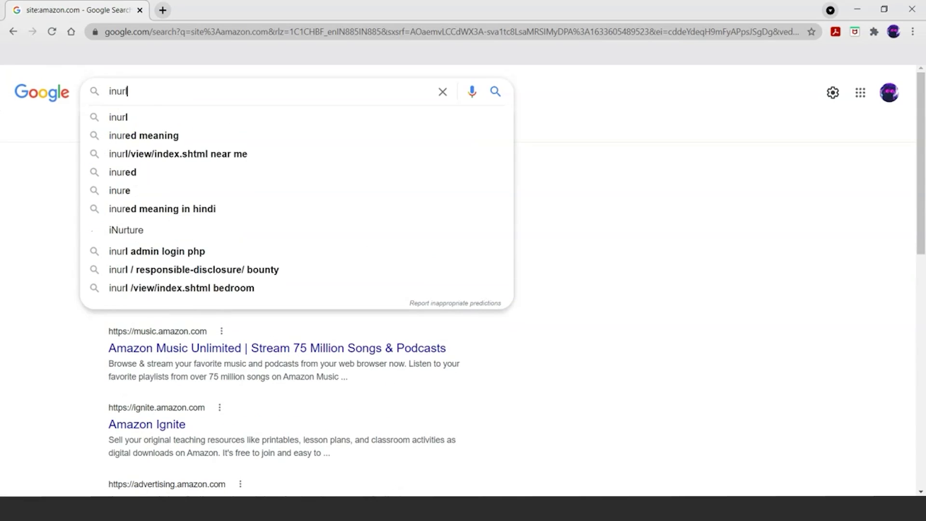
pyautogui.write(':')
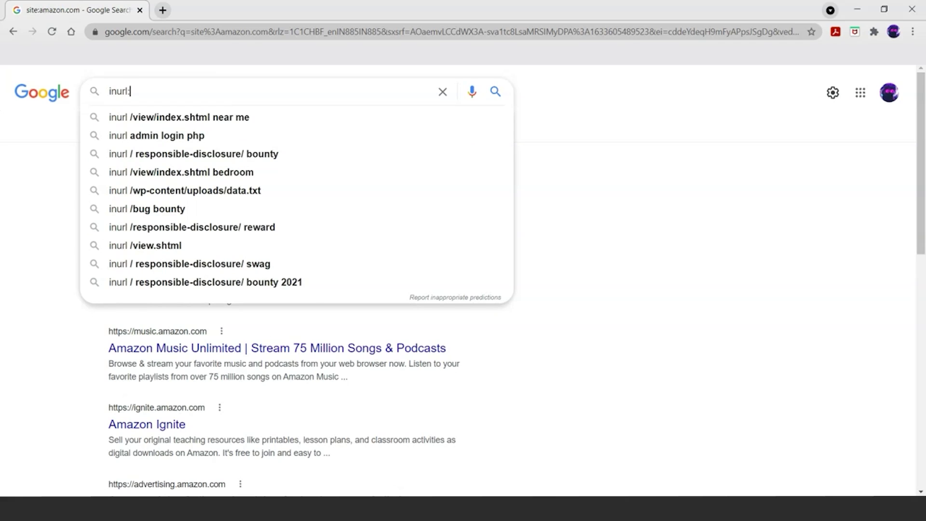
pyautogui.write('admin')
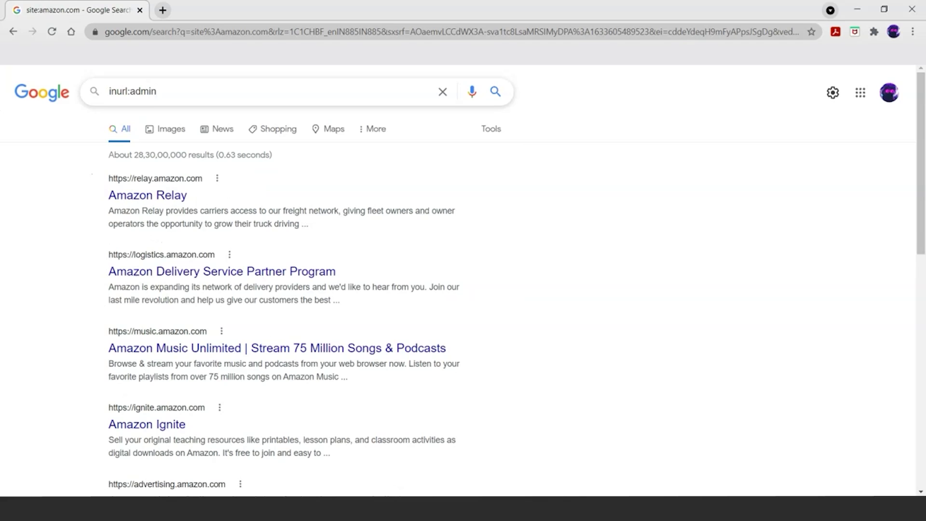
pyautogui.press('Return')
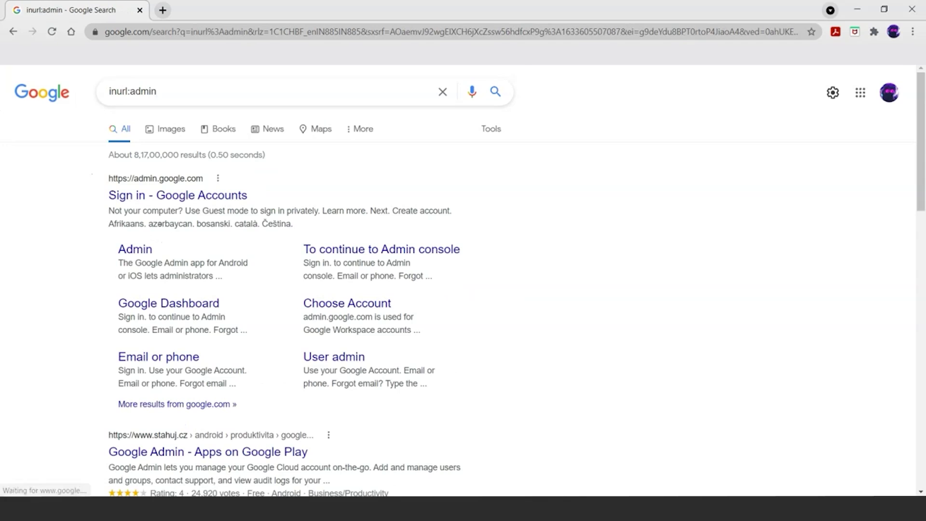
pyautogui.scroll(-4, 463, 280)
pyautogui.scroll(-3, 463, 297)
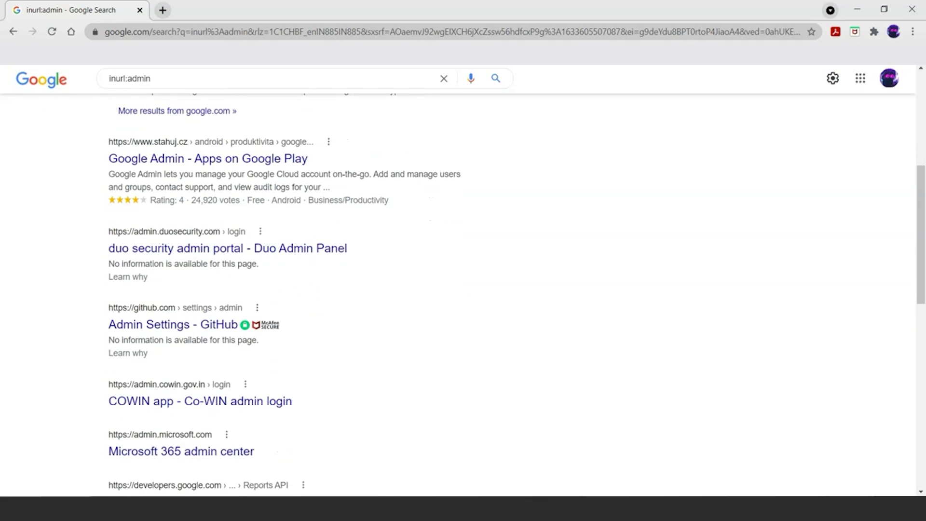
pyautogui.hotkey('ctrl', '+')
pyautogui.hotkey('ctrl', '+')
pyautogui.hotkey('ctrl', '+')
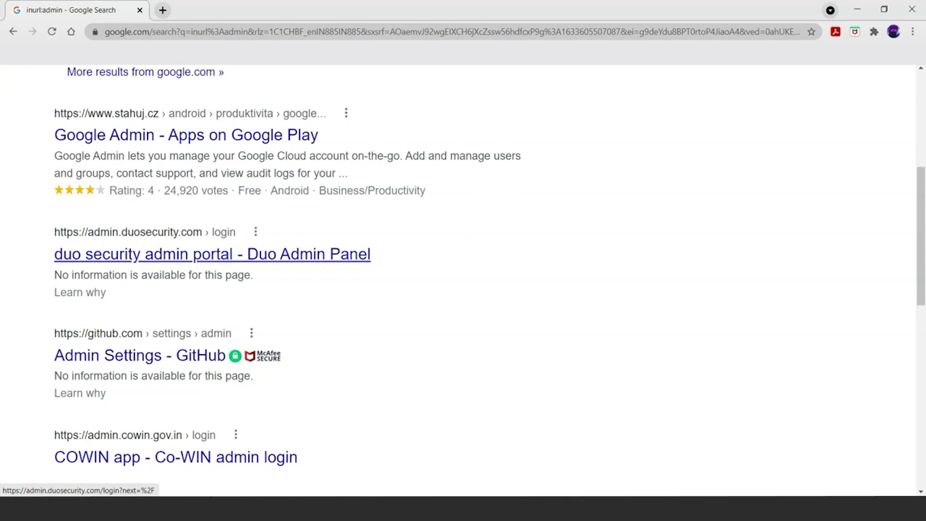
pyautogui.scroll(-2, 144, 236)
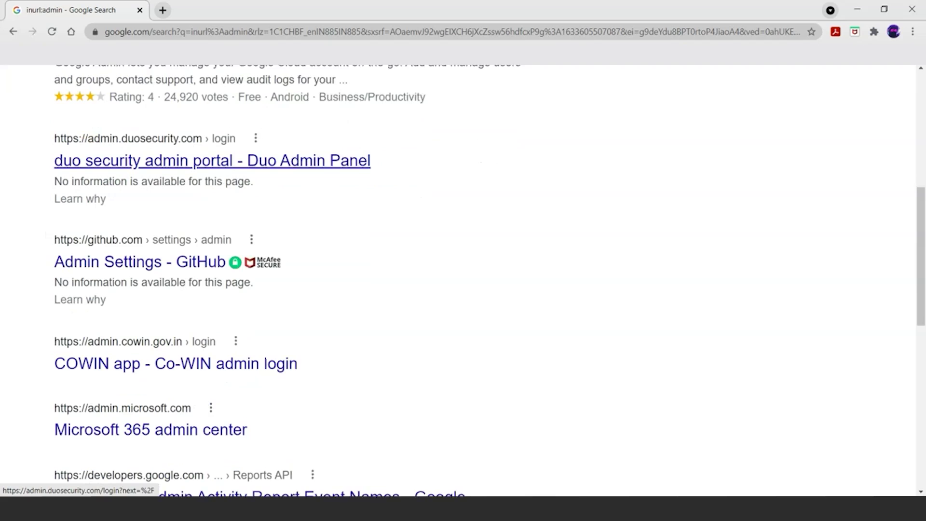
pyautogui.scroll(-3, 144, 227)
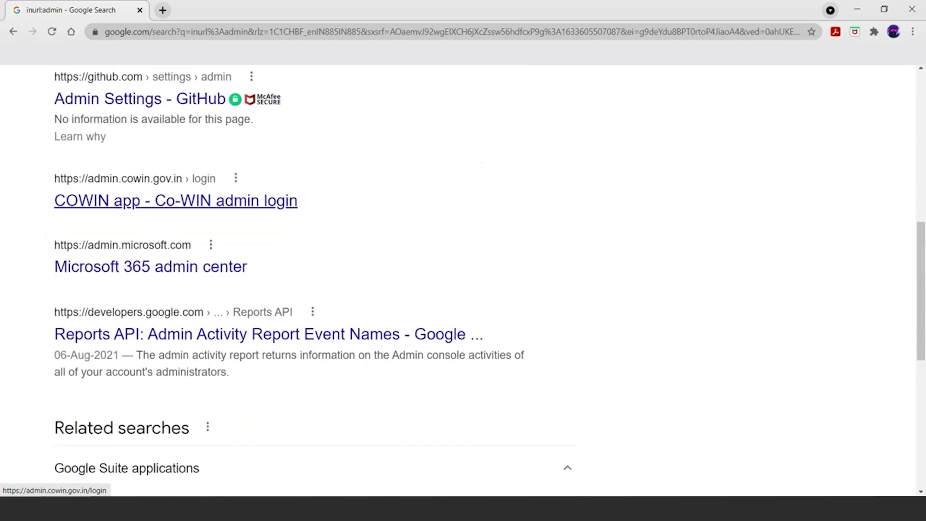
pyautogui.scroll(1, 241, 248)
pyautogui.hotkey('ctrl', '-')
pyautogui.hotkey('ctrl', '-')
pyautogui.hotkey('ctrl', '-')
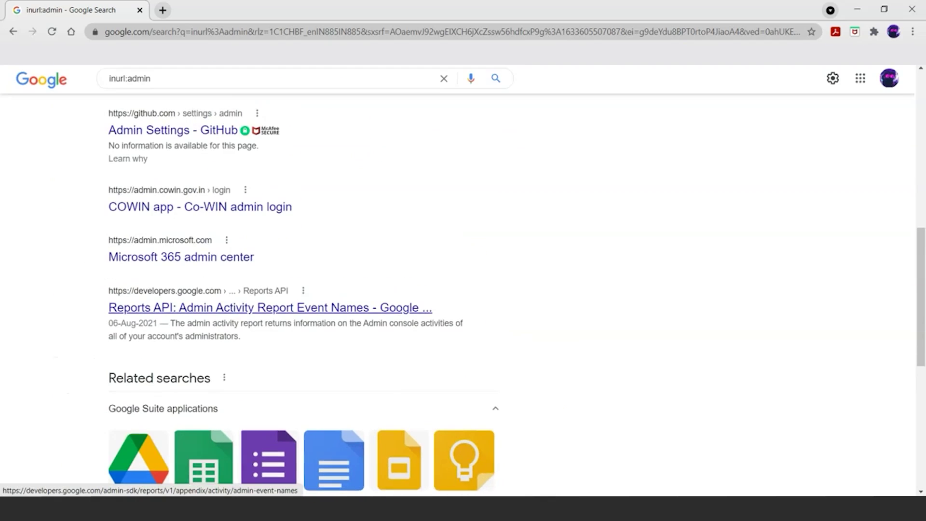
pyautogui.scroll(6, 241, 249)
pyautogui.scroll(3, 241, 248)
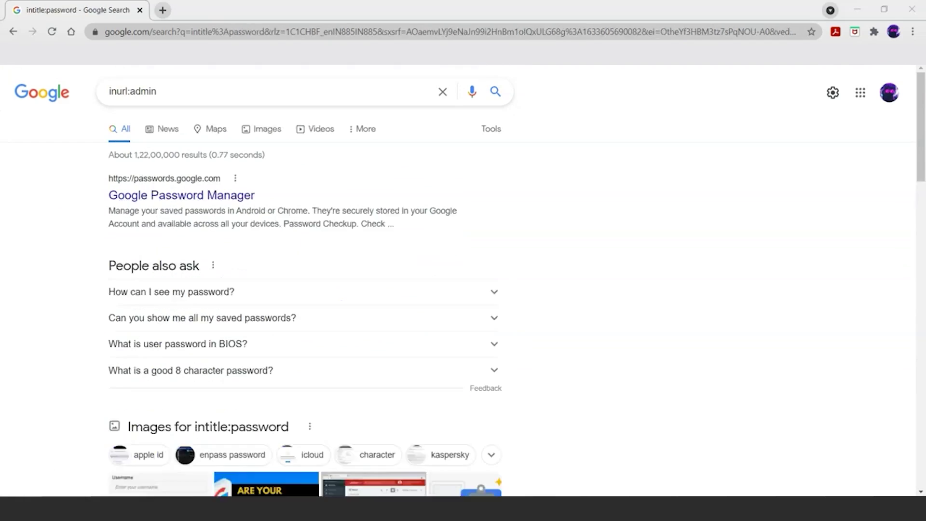
pyautogui.hotkey('alt', 'Left')
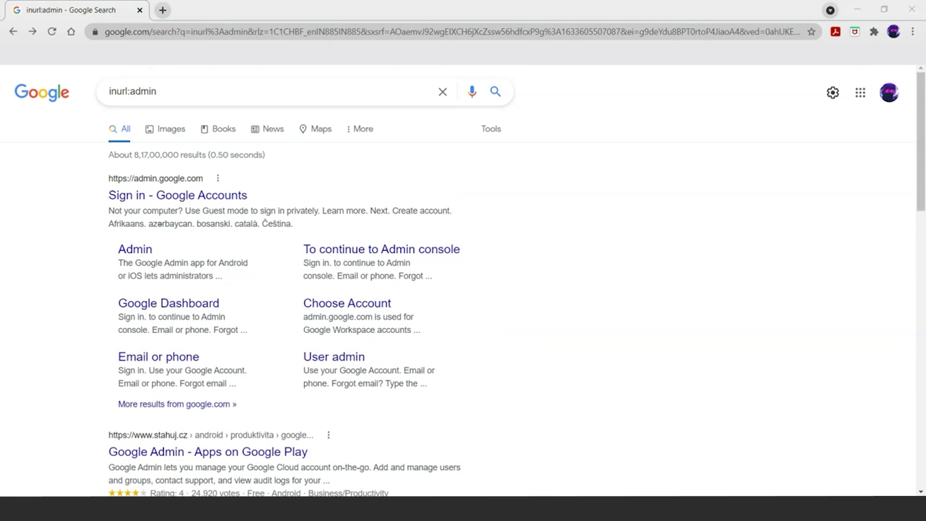
# Step: Replace the inurl:admin query with intitle:frenchpress and run the search
pyautogui.moveTo(157, 91); pyautogui.dragTo(109, 91)
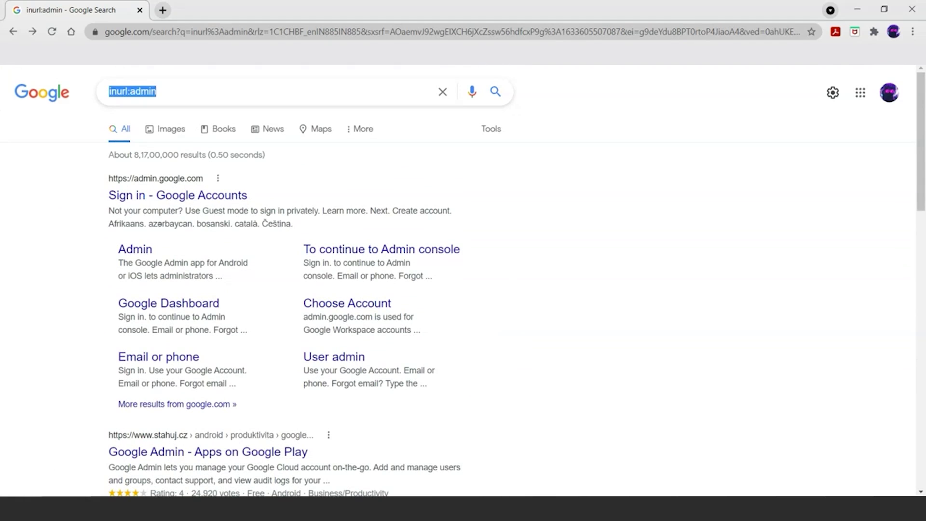
pyautogui.write('intitle')
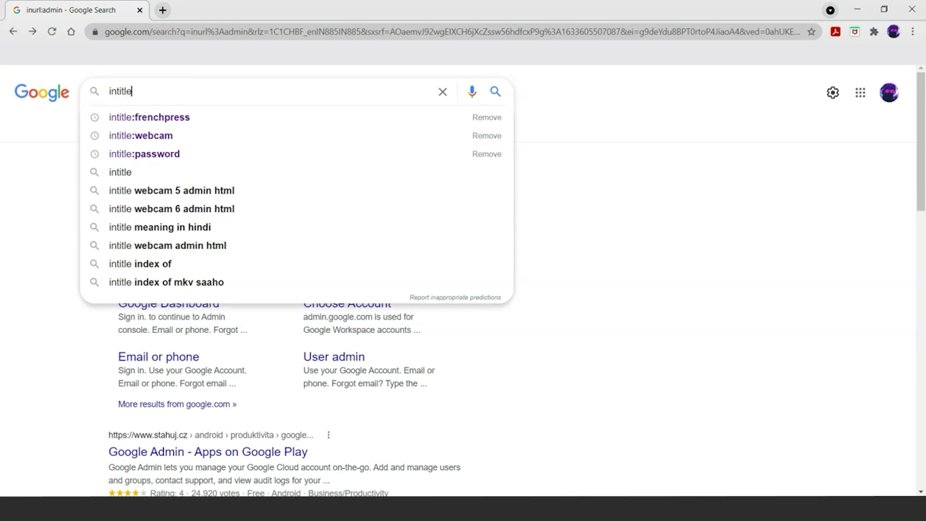
pyautogui.write(':')
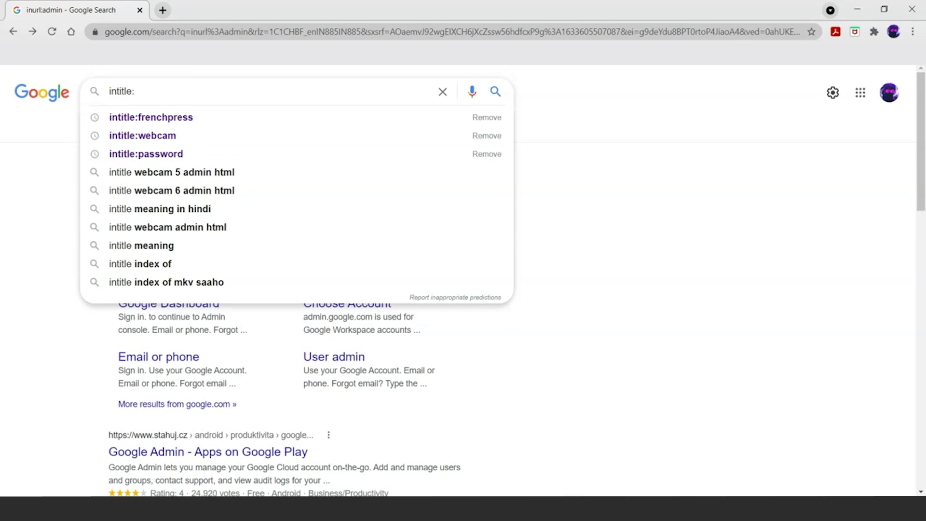
pyautogui.write('fre')
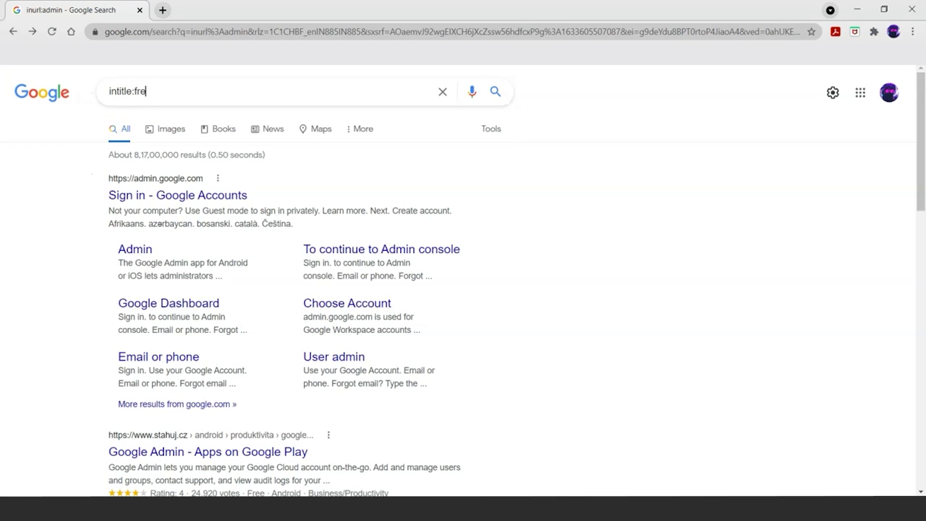
pyautogui.write('nchpress')
pyautogui.press('Return')
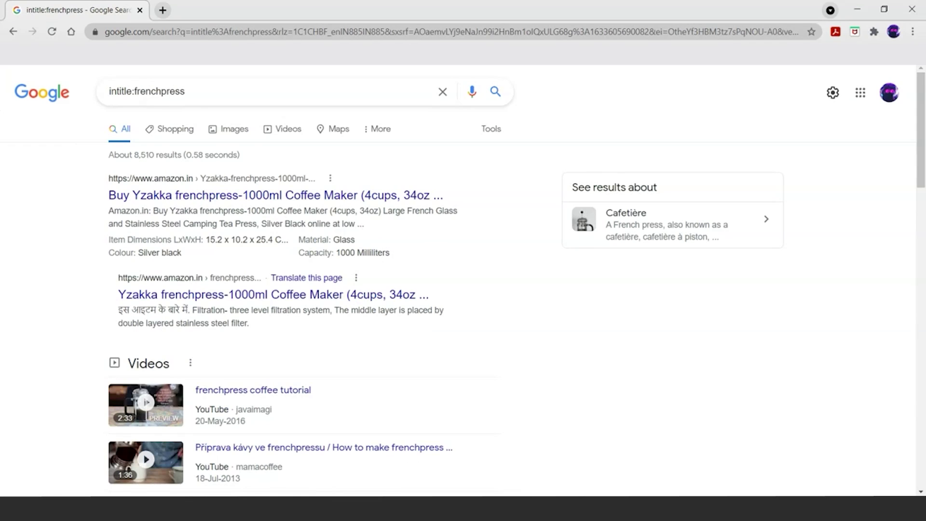
# Step: Review the frenchpress results by highlighting matching titles, then trim the query back toward 'intitle:'
pyautogui.moveTo(109, 195); pyautogui.dragTo(238, 195)
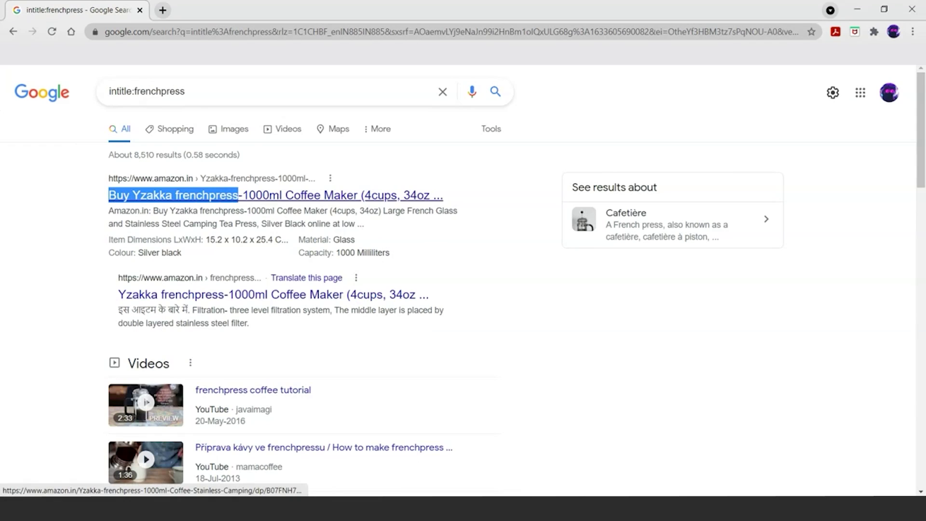
pyautogui.scroll(-1, 463, 275)
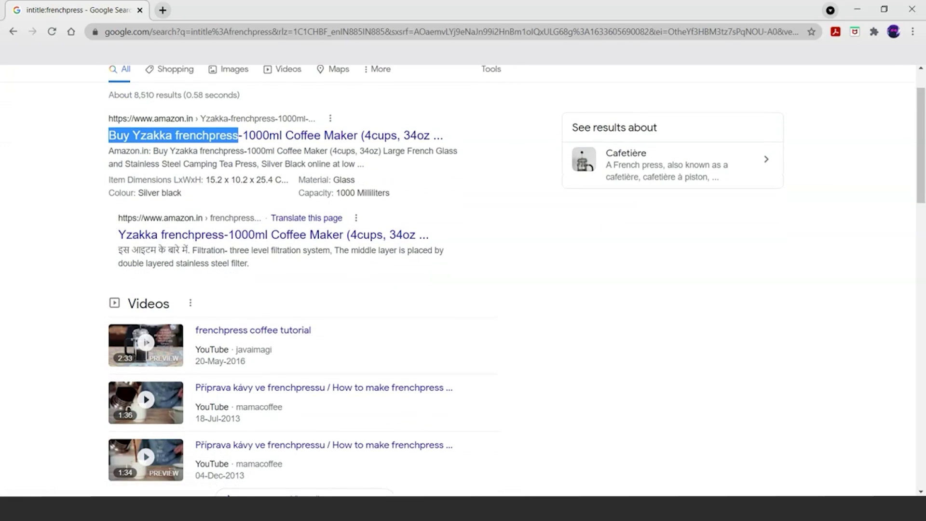
pyautogui.scroll(-5, 463, 294)
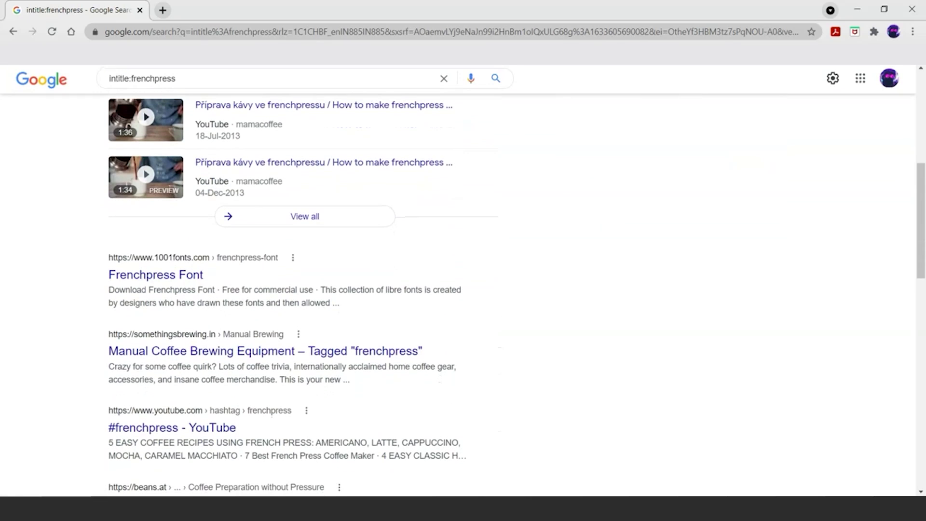
pyautogui.moveTo(203, 275); pyautogui.dragTo(108, 257)
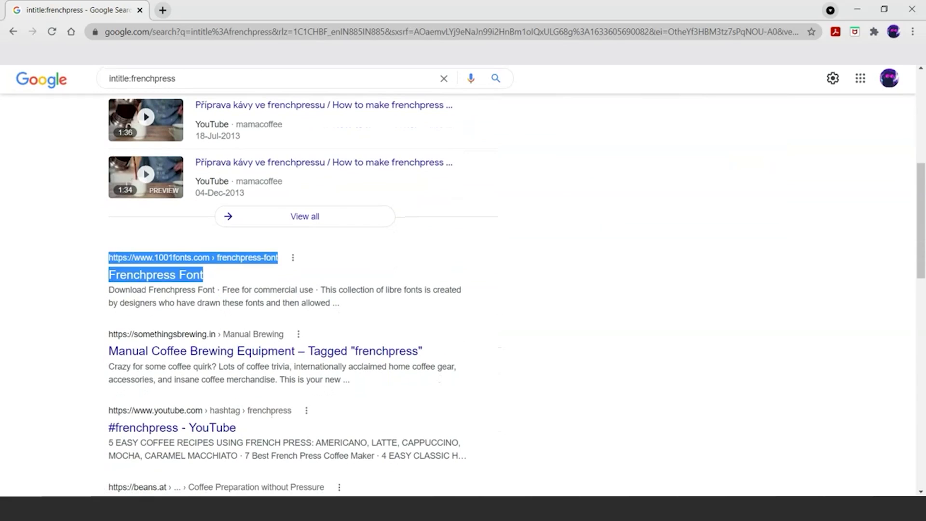
pyautogui.click(108, 243)
pyautogui.scroll(-2, 463, 294)
pyautogui.moveTo(107, 256); pyautogui.dragTo(97, 240)
pyautogui.click(96, 239)
pyautogui.scroll(-5, 463, 294)
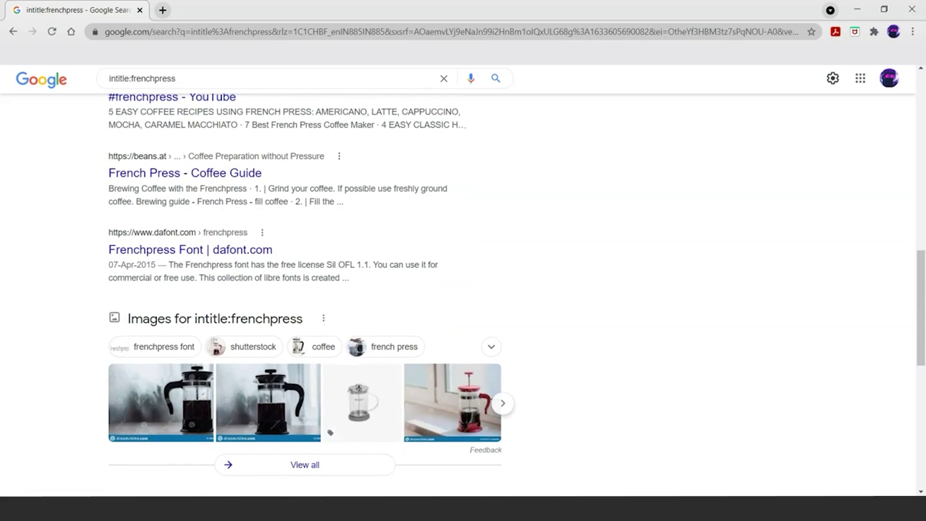
pyautogui.scroll(10, 463, 294)
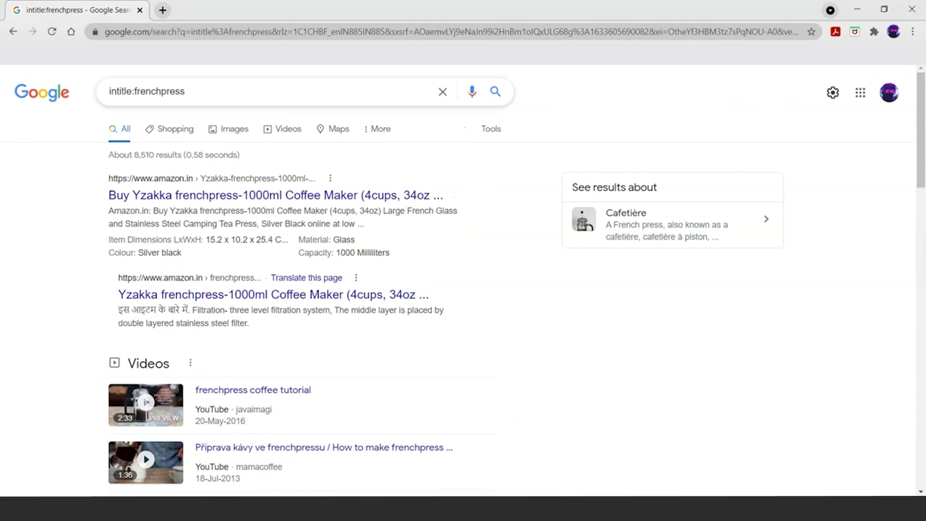
pyautogui.click(185, 92)
pyautogui.press('BackSpace')
pyautogui.press('BackSpace')
pyautogui.press('BackSpace')
pyautogui.press('BackSpace')
pyautogui.press('BackSpace')
pyautogui.press('BackSpace')
pyautogui.press('BackSpace')
pyautogui.press('BackSpace')
pyautogui.press('BackSpace')
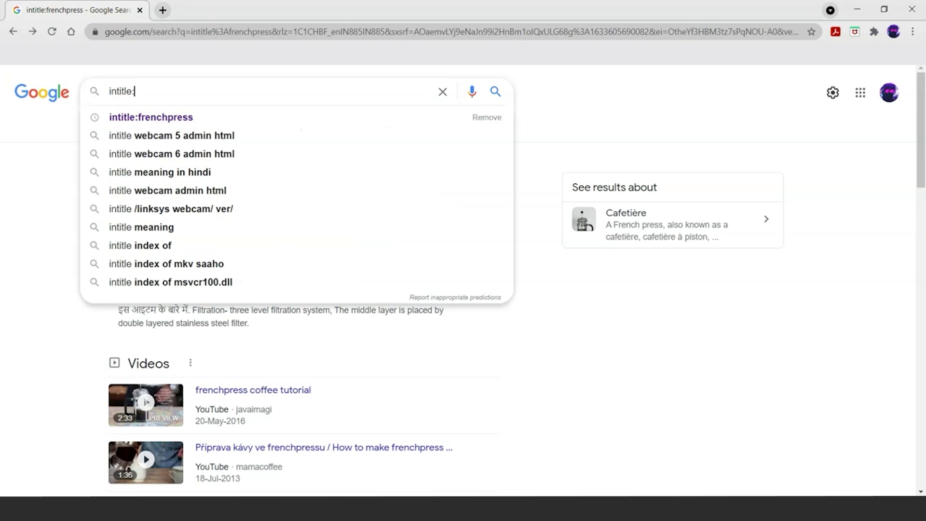
# Step: Enter the quoted title "webcamXP 5" after intitle: in the search box
pyautogui.write('""webca')
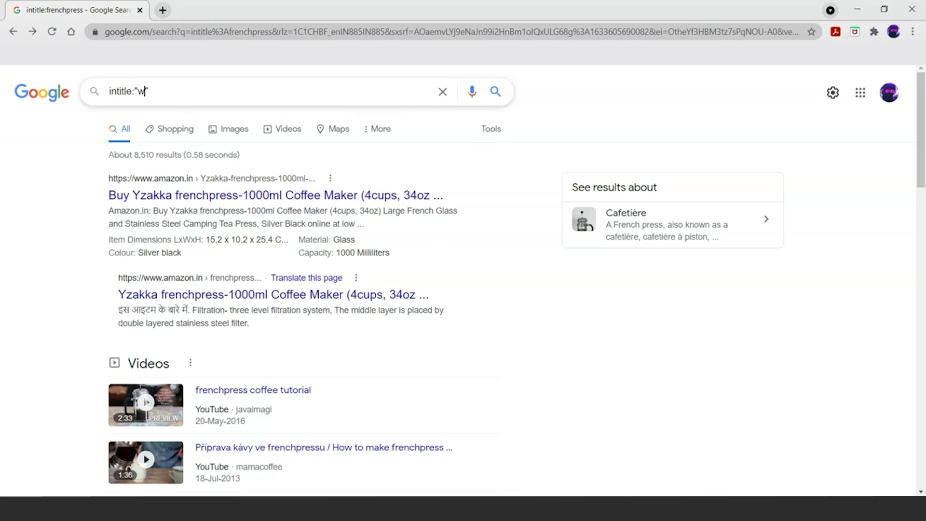
pyautogui.write('mXP 5')
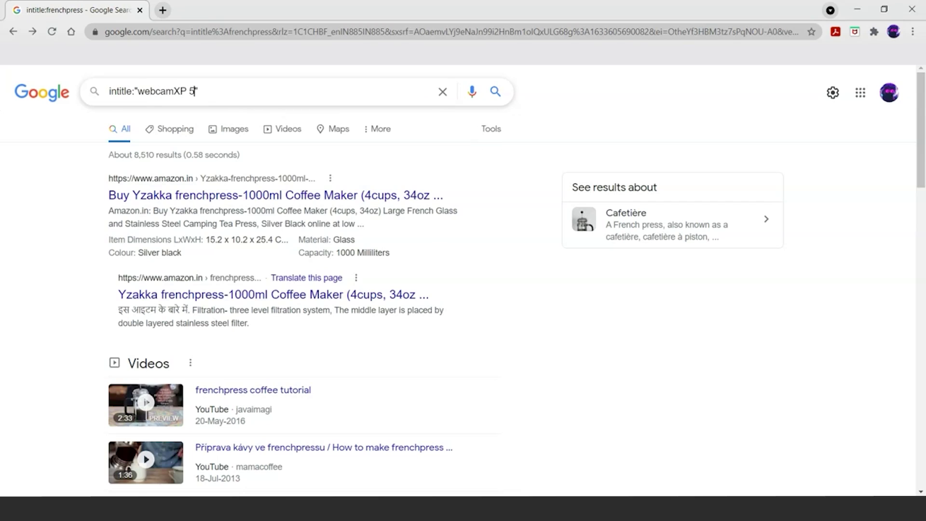
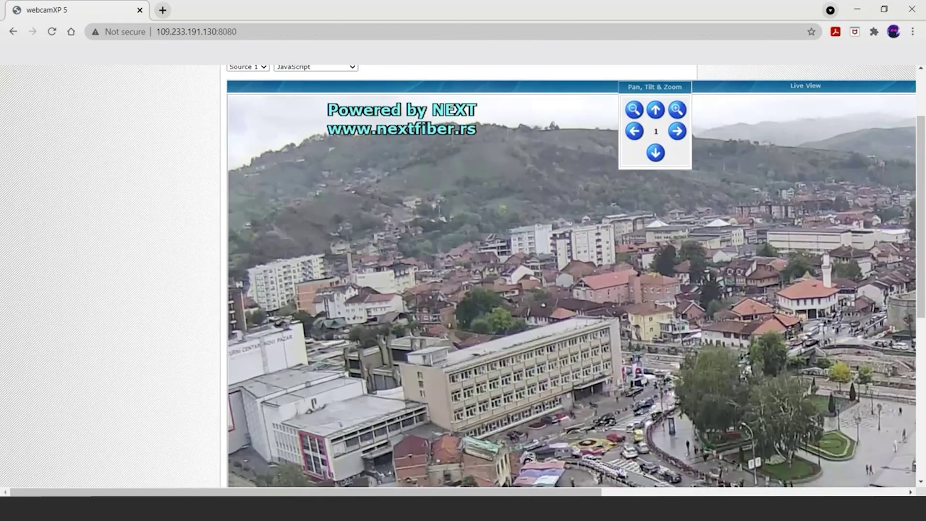
# Step: Scroll around the Source 1 live view of the town square and hillside
pyautogui.hscroll(2, 569, 275)
pyautogui.hscroll(2, 458, 279)
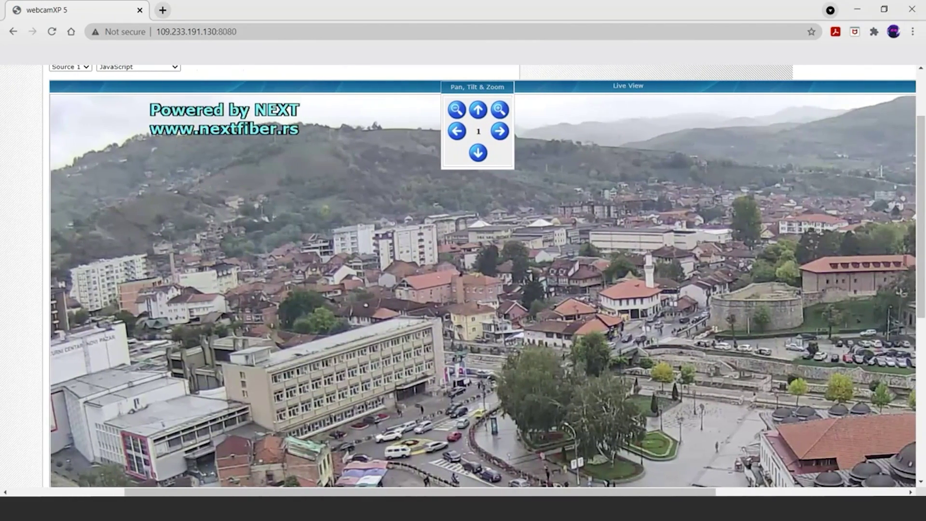
pyautogui.scroll(-2, 487, 275)
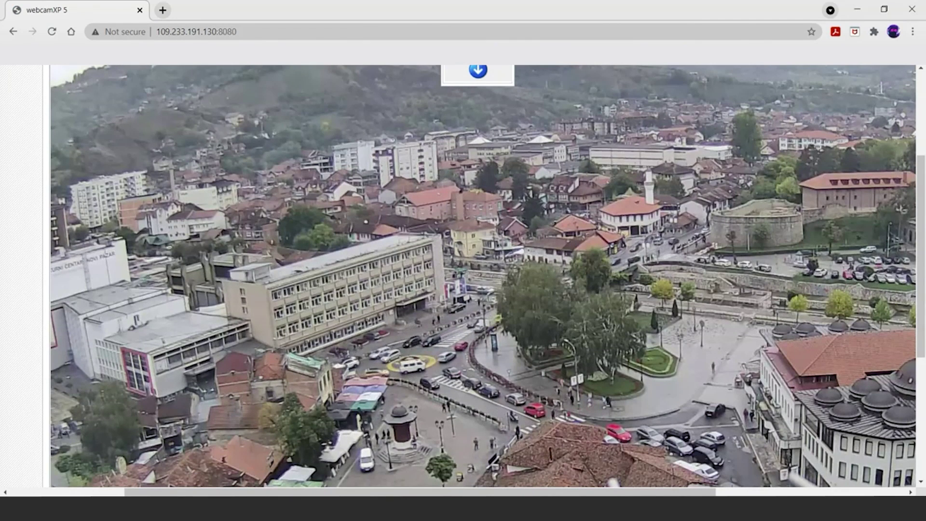
pyautogui.scroll(-3, 488, 275)
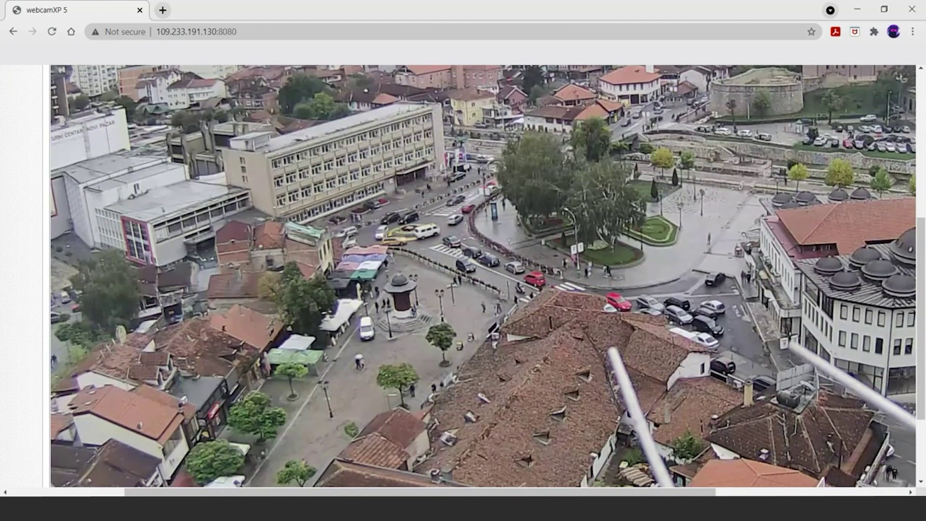
pyautogui.scroll(7, 488, 275)
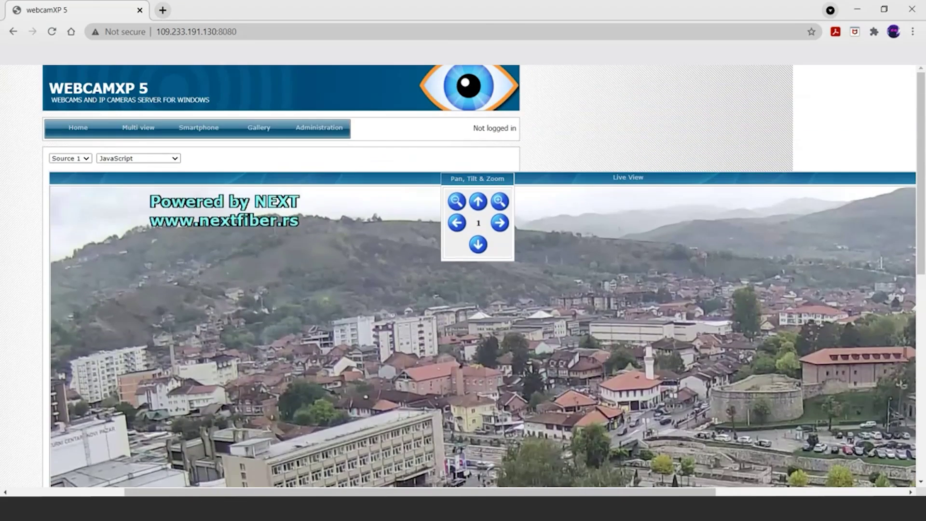
pyautogui.hscroll(-5, 478, 290)
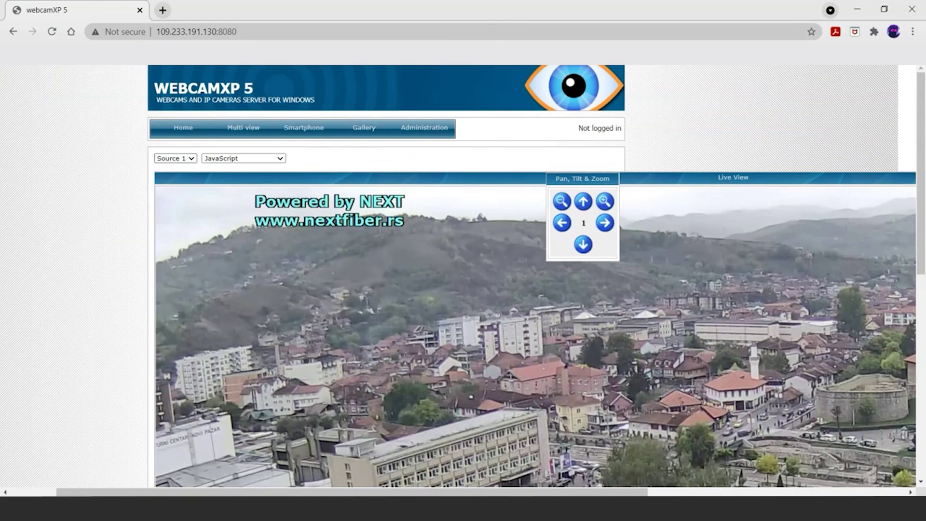
# Step: Switch the live view to Source 4 and scroll through the rainy street feed and footer
pyautogui.click(170, 192)
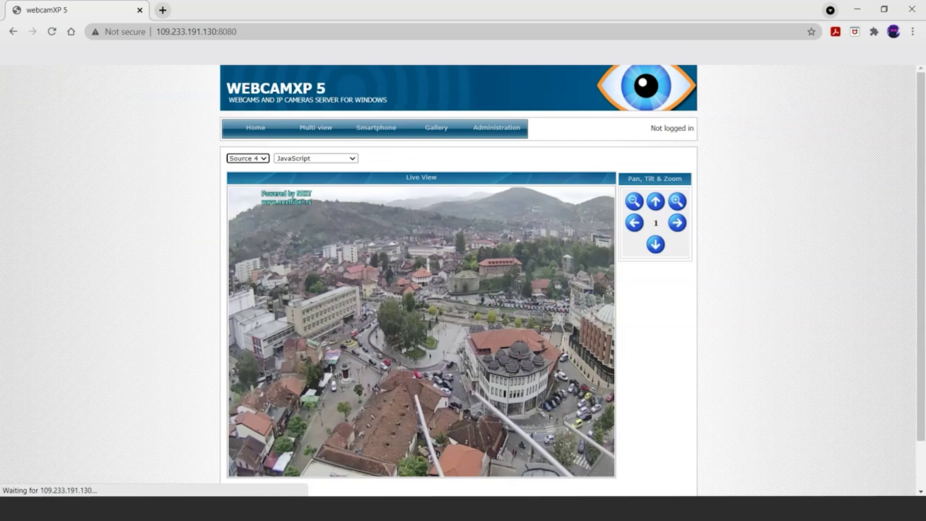
pyautogui.scroll(-1, 458, 289)
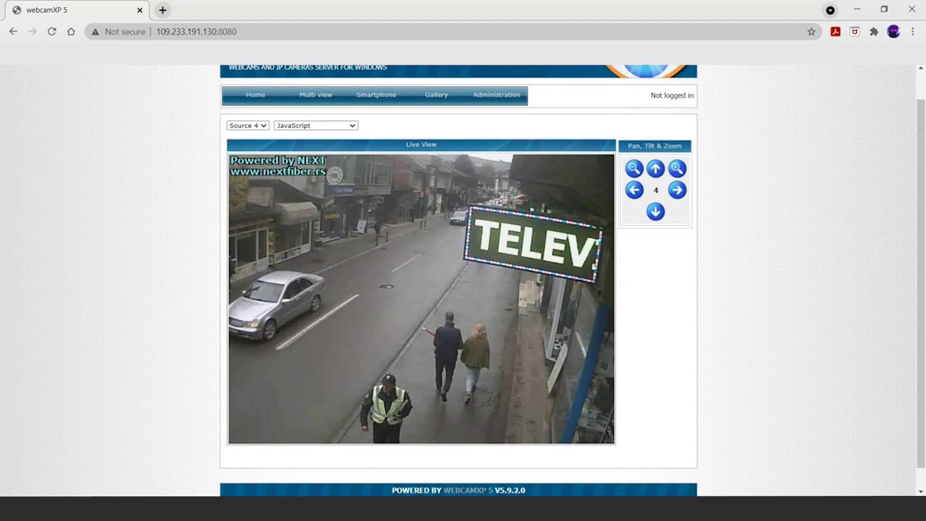
pyautogui.scroll(-1, 463, 280)
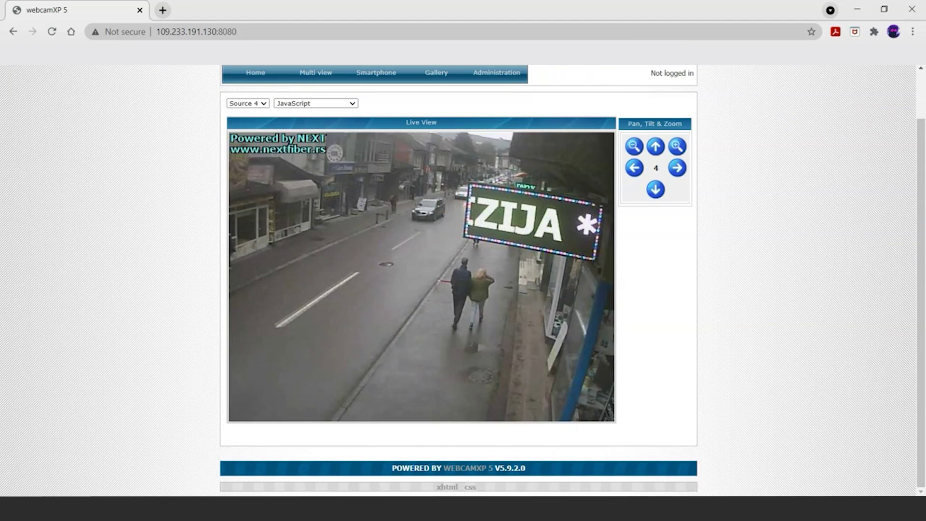
pyautogui.scroll(1, 463, 280)
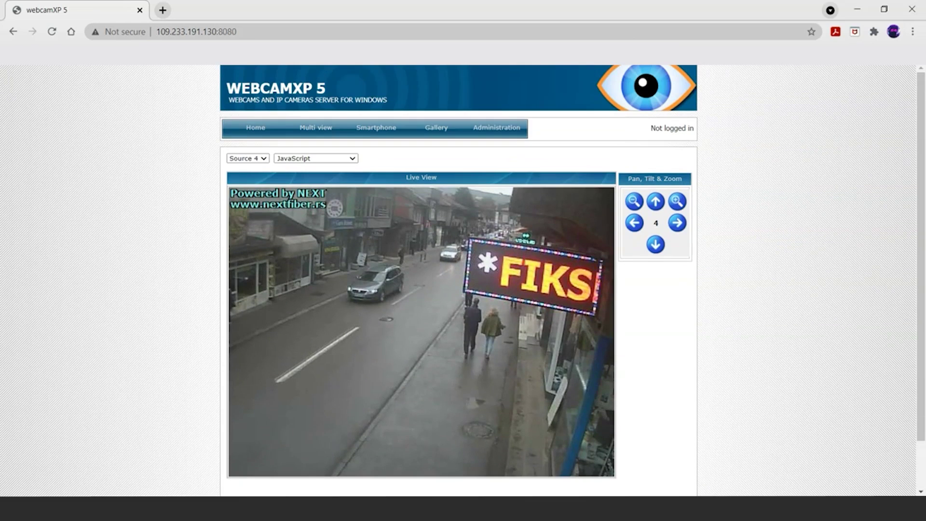
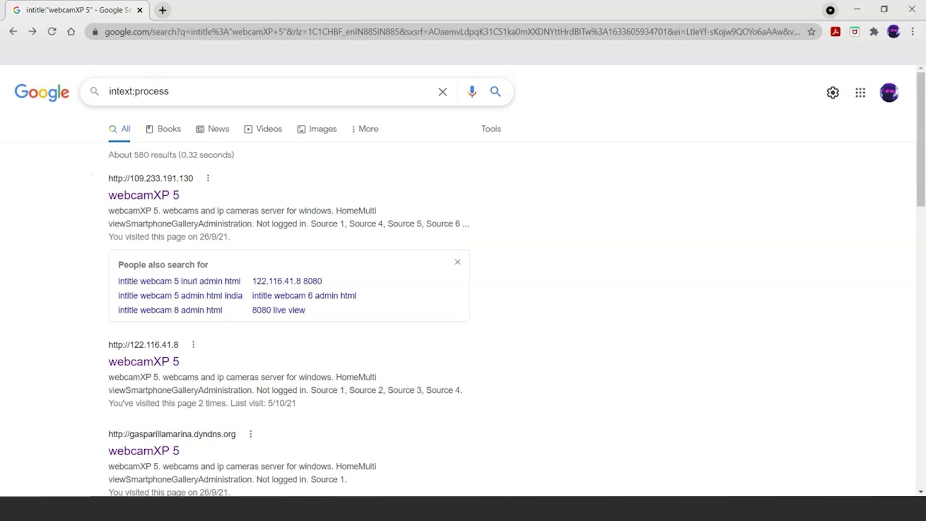
# Step: Run the intext:process search and preview the Merriam-Webster result in a new tab
pyautogui.press('Return')
pyautogui.scroll(-3, 463, 289)
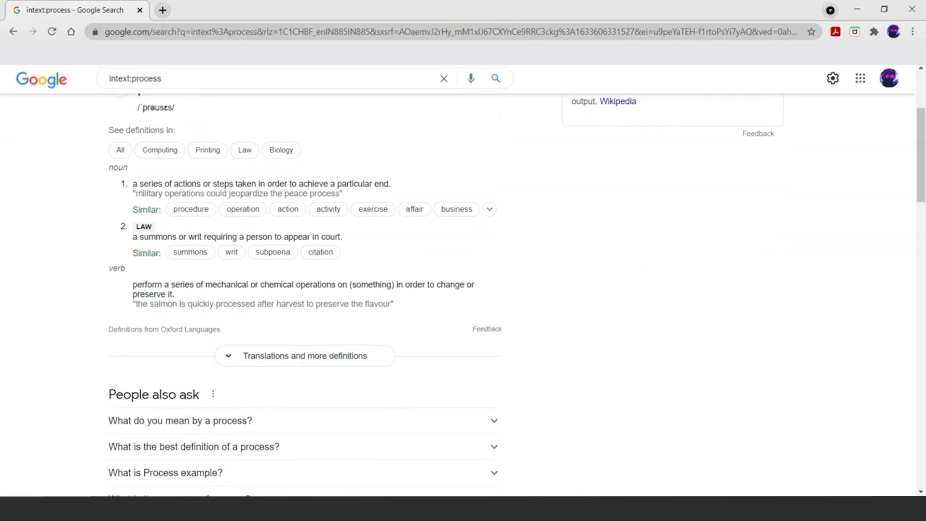
pyautogui.scroll(-4, 463, 289)
pyautogui.scroll(-4, 246, 178)
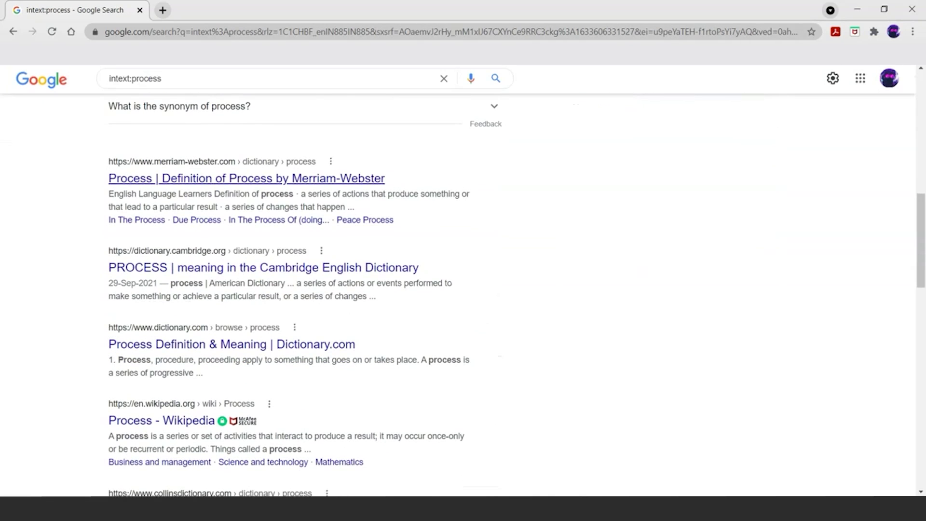
pyautogui.rightClick(364, 174)
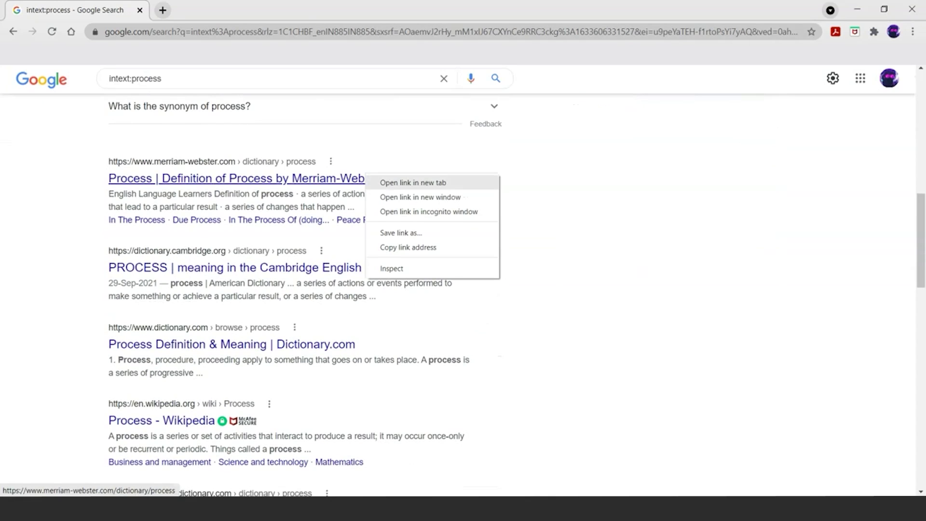
pyautogui.click(393, 182)
pyautogui.hotkey('ctrl', 'Tab')
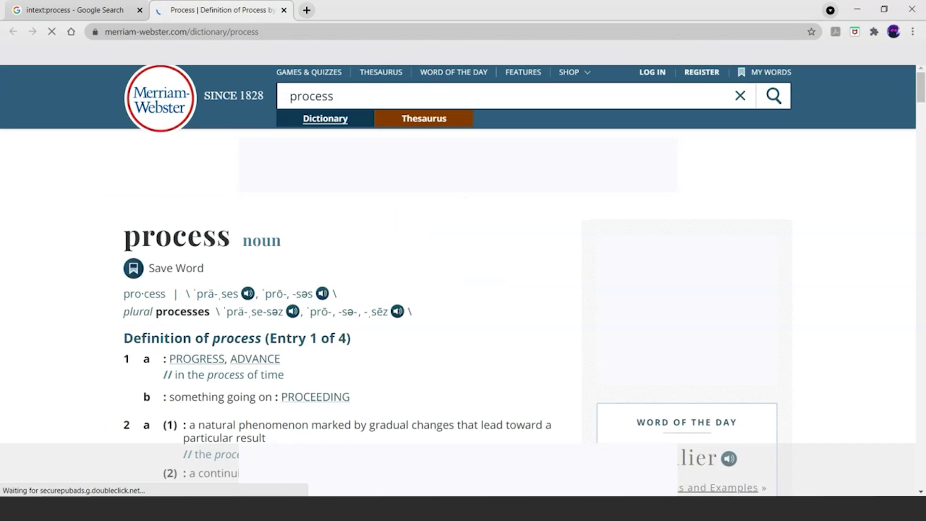
pyautogui.hotkey('ctrl', 'shift', 'Tab')
# Step: Open the Lexico result in a new tab and look through it
pyautogui.scroll(-3, 159, 290)
pyautogui.scroll(-3, 160, 290)
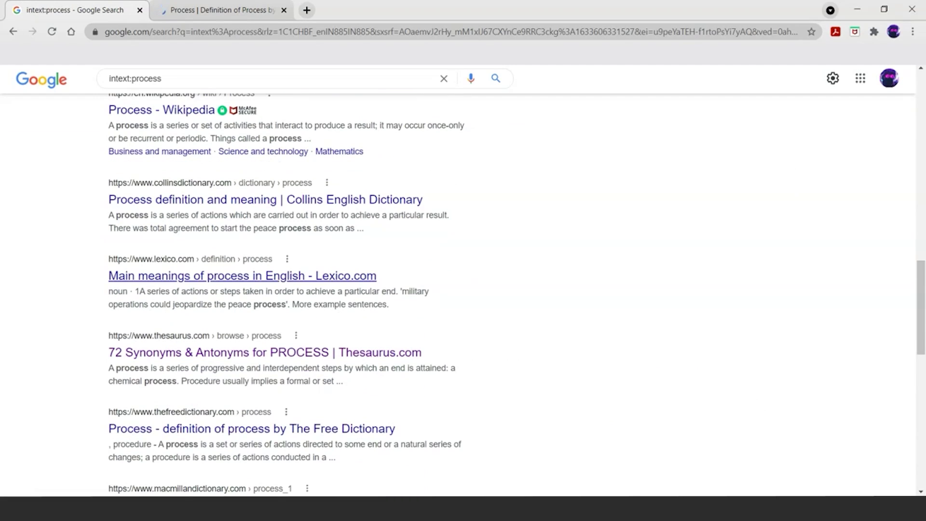
pyautogui.rightClick(211, 275)
pyautogui.click(241, 278)
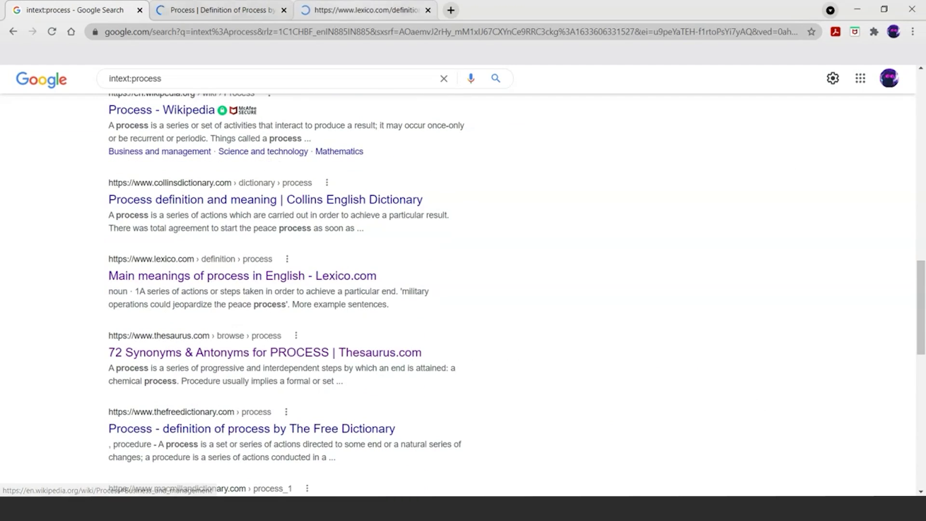
pyautogui.hotkey('ctrl', 'Tab')
pyautogui.hotkey('ctrl', 'Tab')
pyautogui.scroll(-5, 415, 313)
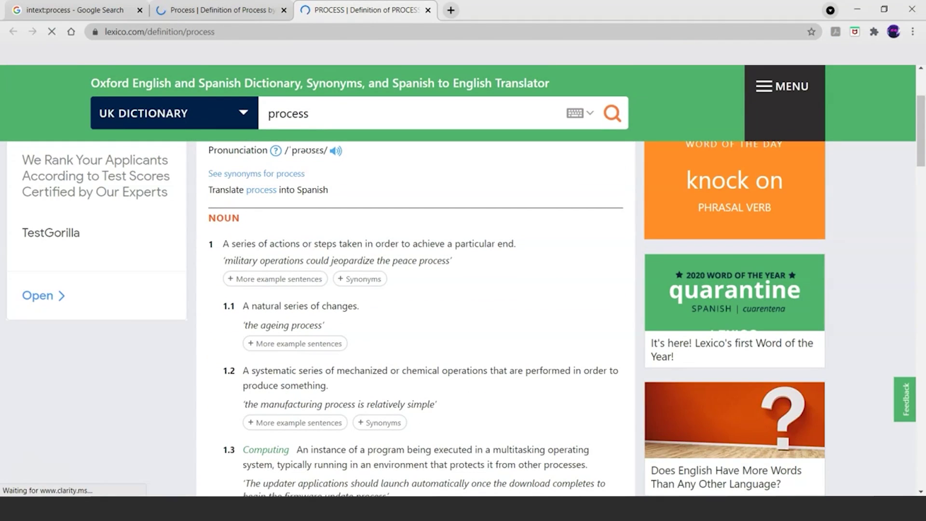
pyautogui.hotkey('ctrl', 'Tab')
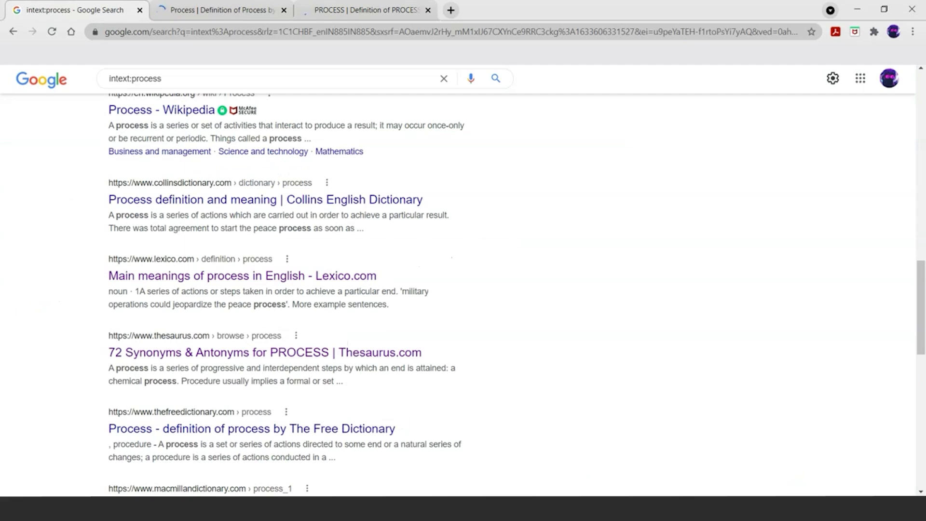
# Step: Close the Merriam-Webster and Lexico tabs and rerun the intext:process search
pyautogui.click(284, 10)
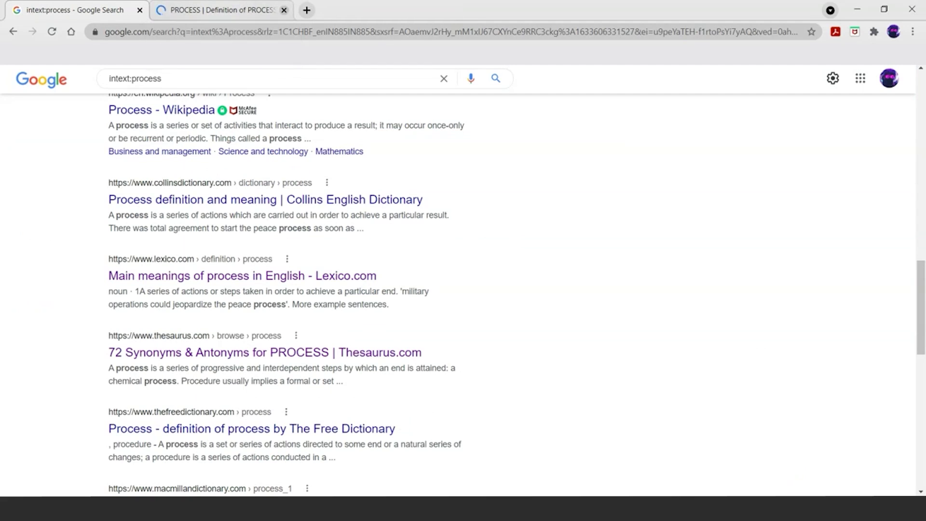
pyautogui.click(283, 10)
pyautogui.scroll(9, 463, 289)
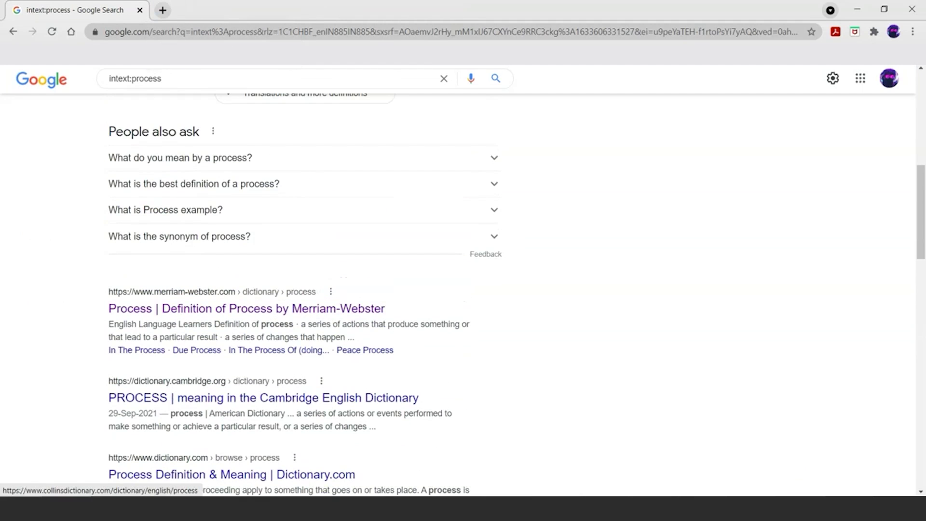
pyautogui.press('Return')
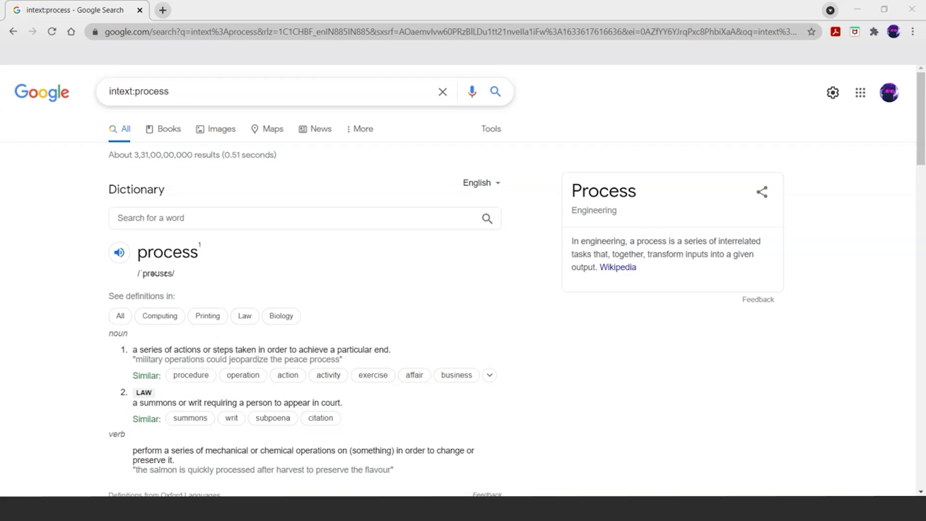
# Step: Replace the intext:process query with 'amazon.com filetype:pdf' and search
pyautogui.hotkey('ctrl', 'a')
pyautogui.write('f')
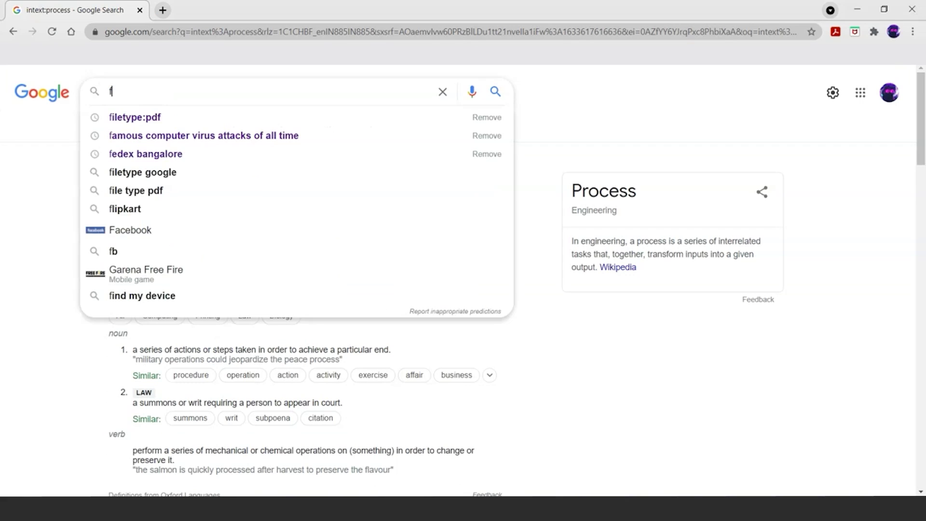
pyautogui.write('ilet')
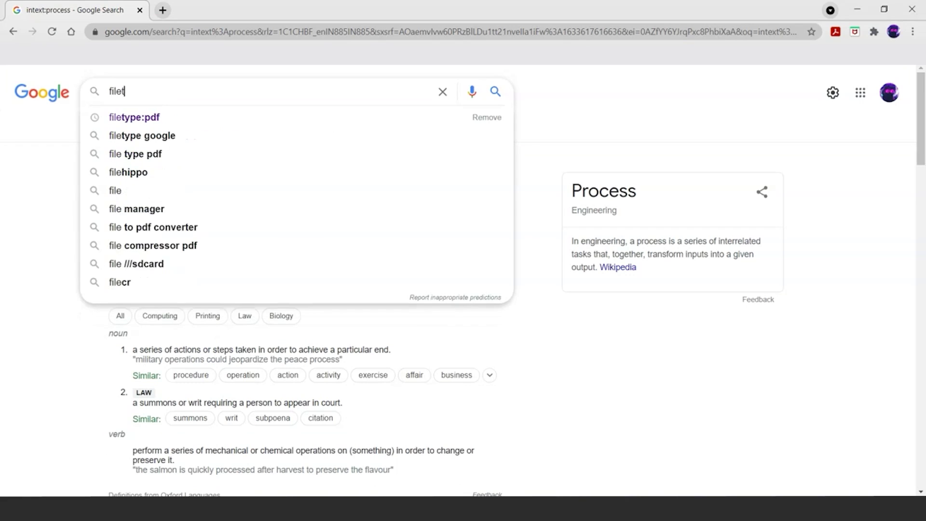
pyautogui.write('ype:')
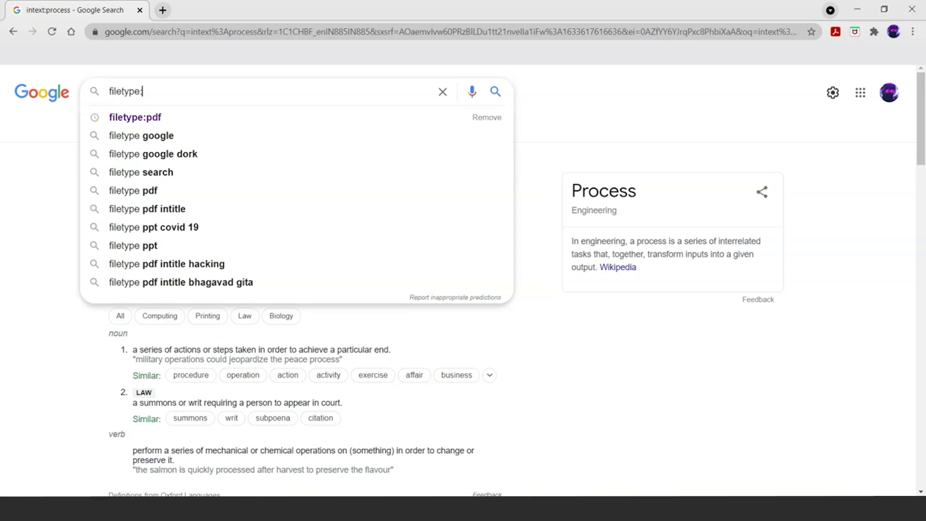
pyautogui.write('pdf')
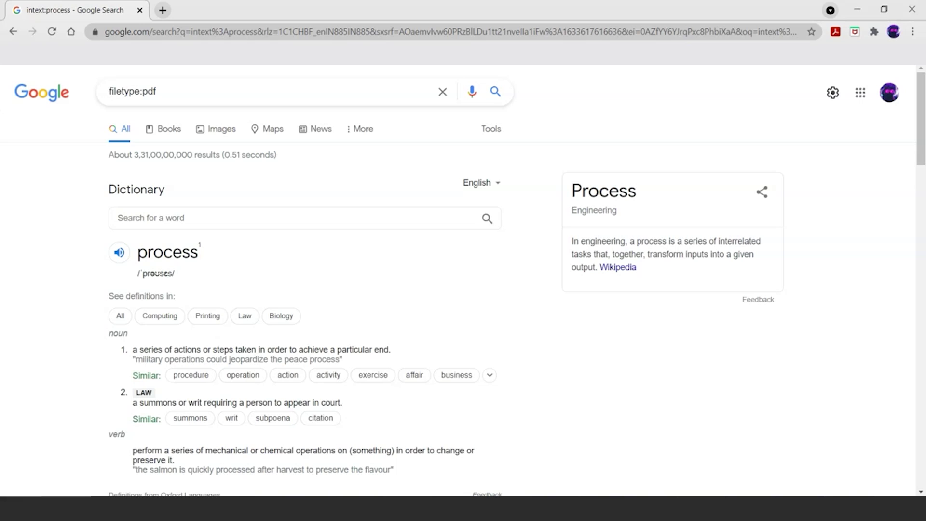
pyautogui.write('amazon.com')
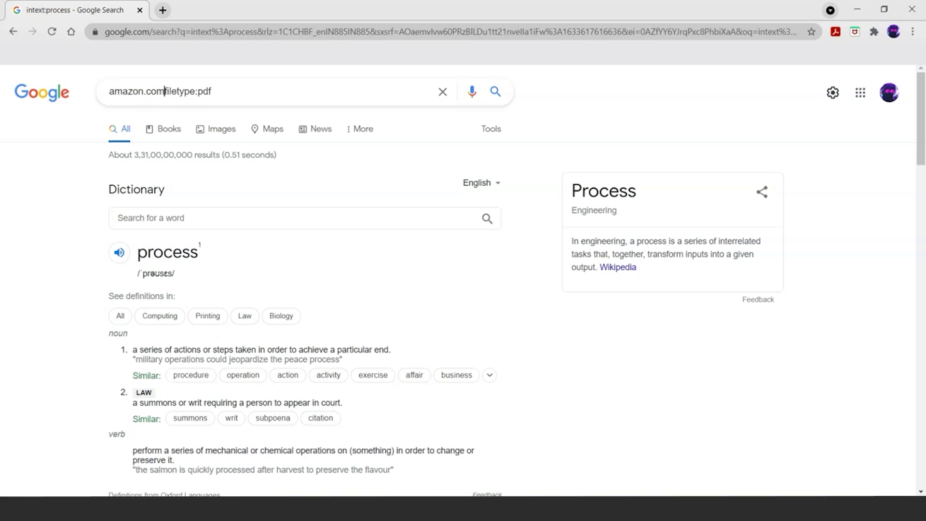
pyautogui.press('Return')
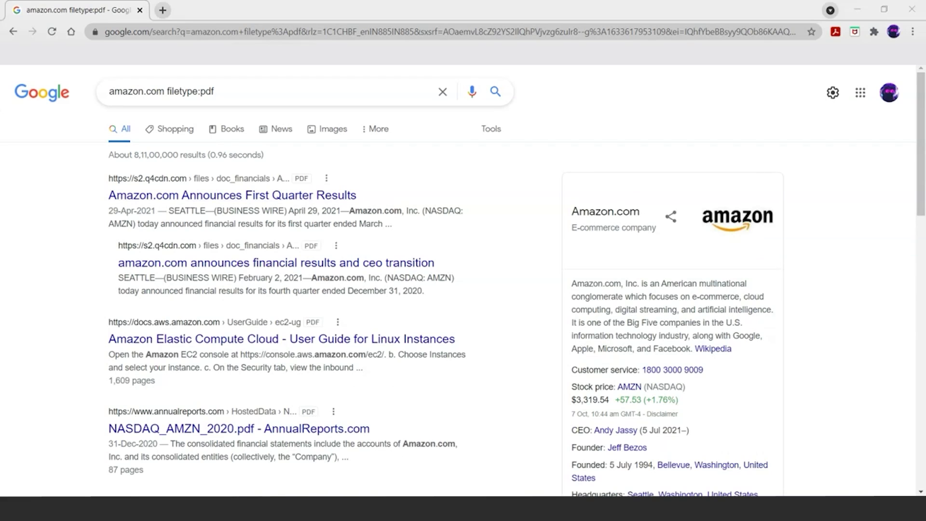
pyautogui.hotkey('ctrl', '+')
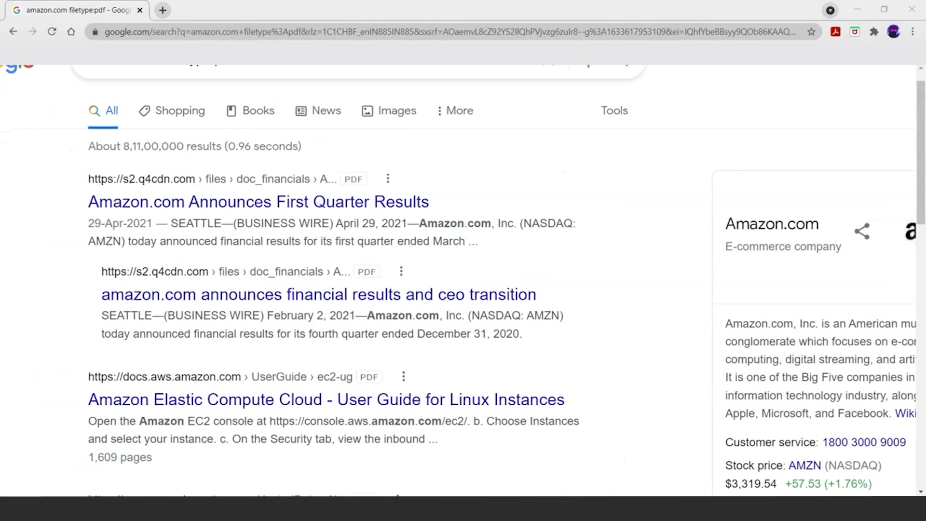
pyautogui.hotkey('ctrl', '+')
pyautogui.hotkey('ctrl', '-')
pyautogui.hotkey('ctrl', '-')
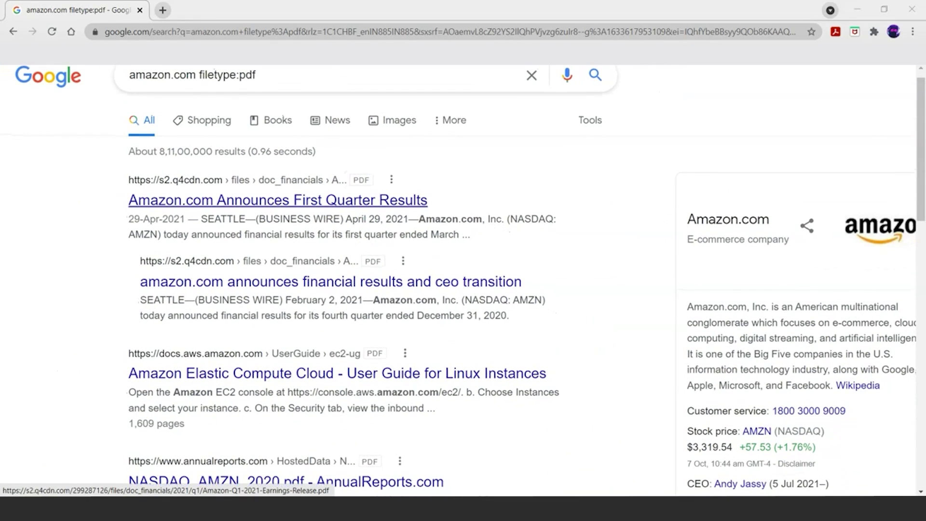
pyautogui.scroll(-3, 192, 199)
pyautogui.rightClick(190, 160)
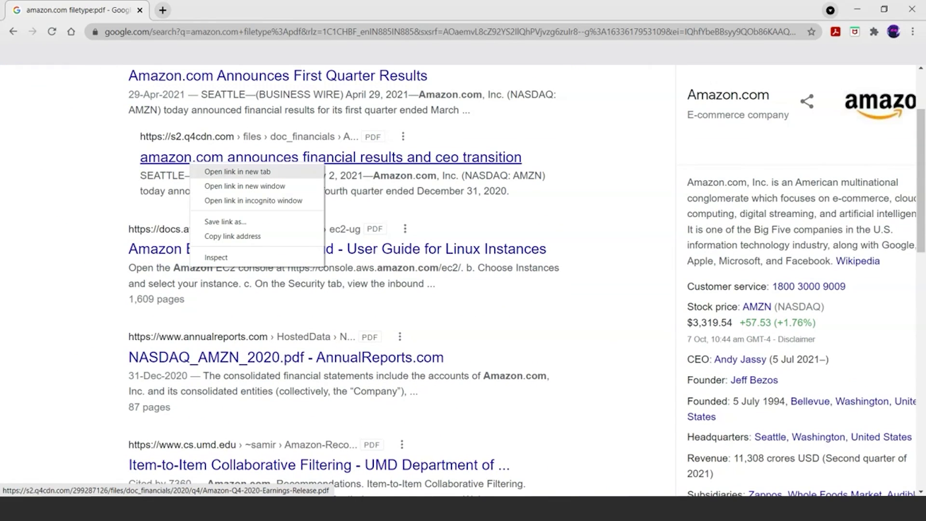
pyautogui.click(237, 171)
pyautogui.click(221, 9)
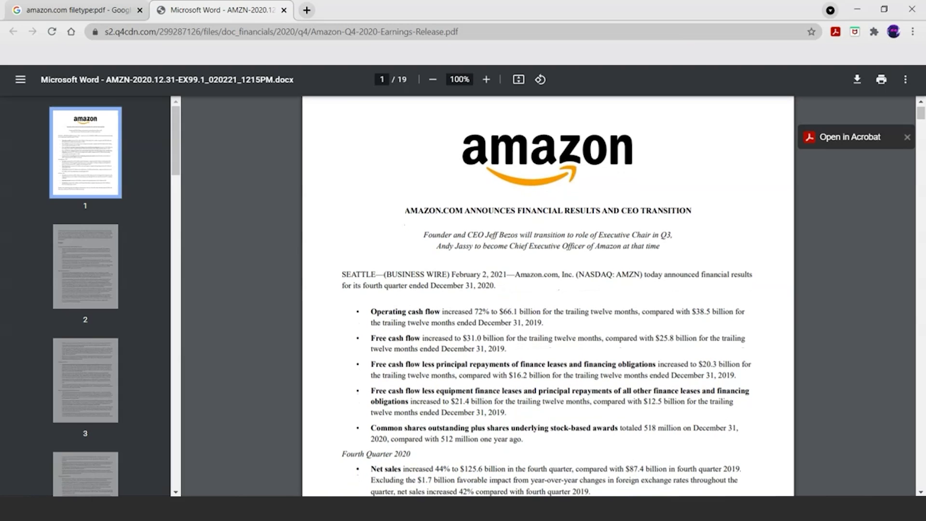
pyautogui.scroll(5, 522, 267)
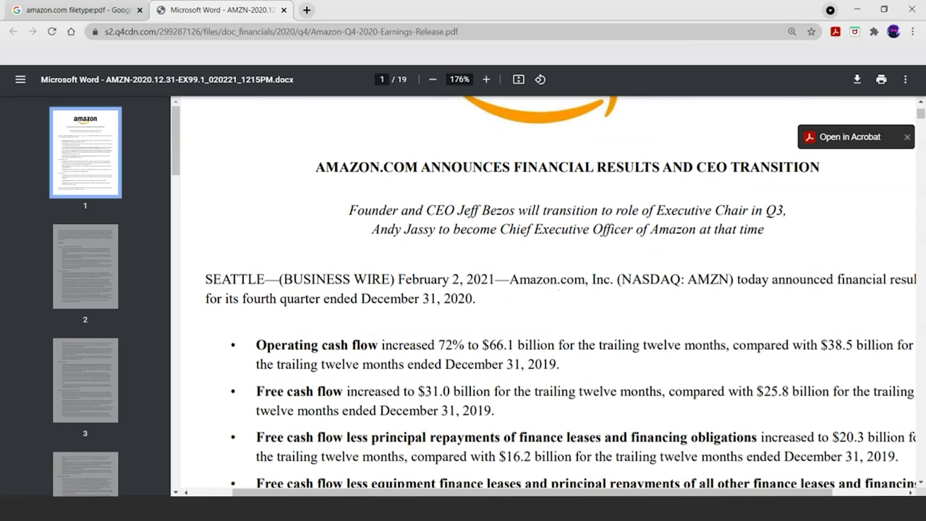
pyautogui.scroll(-8, 522, 267)
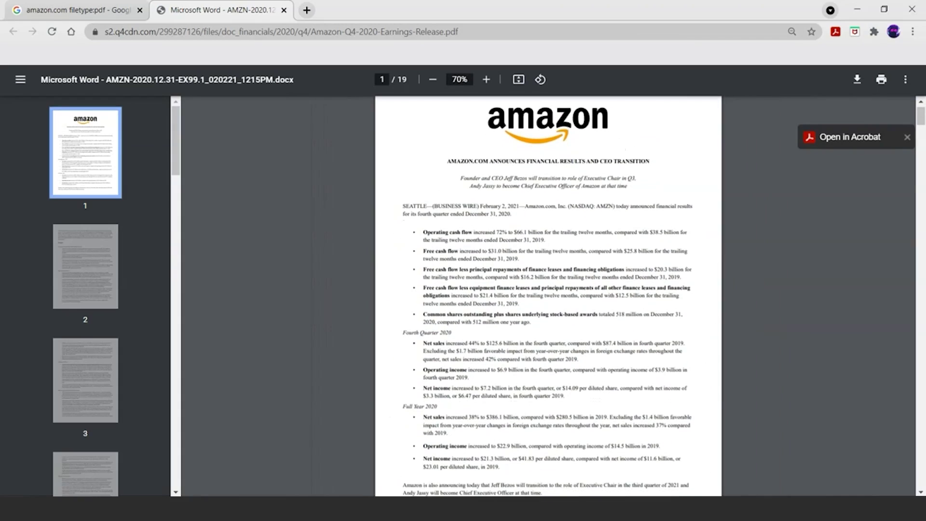
pyautogui.scroll(-15, 548, 296)
pyautogui.scroll(-7, 548, 296)
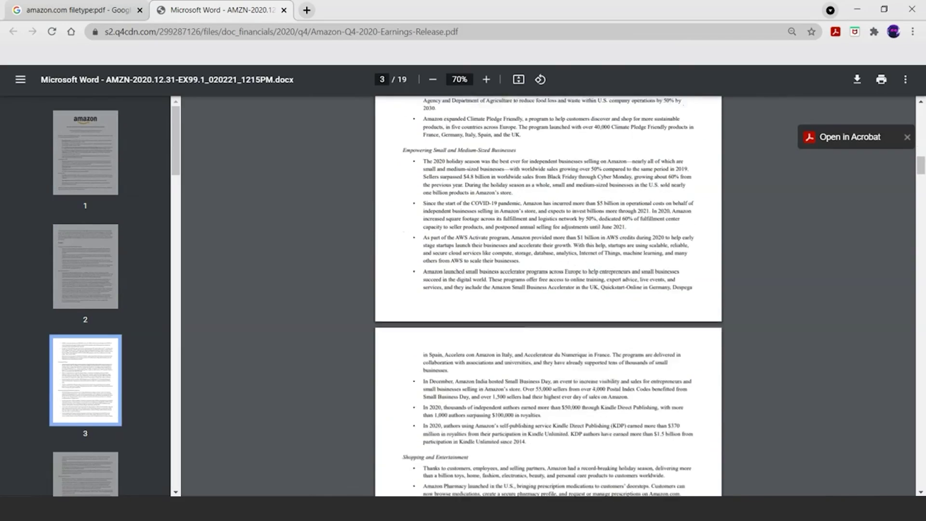
pyautogui.scroll(-5, 549, 296)
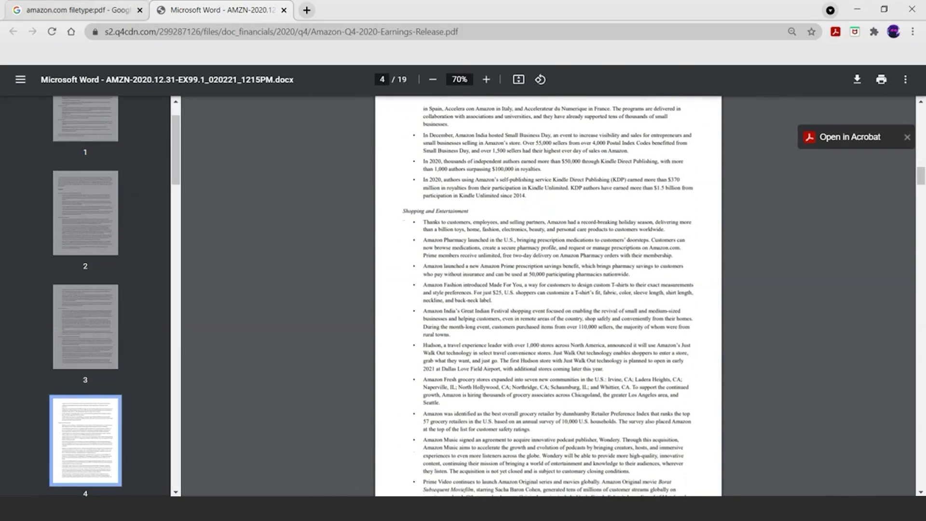
pyautogui.hotkey('ctrl', 'Tab')
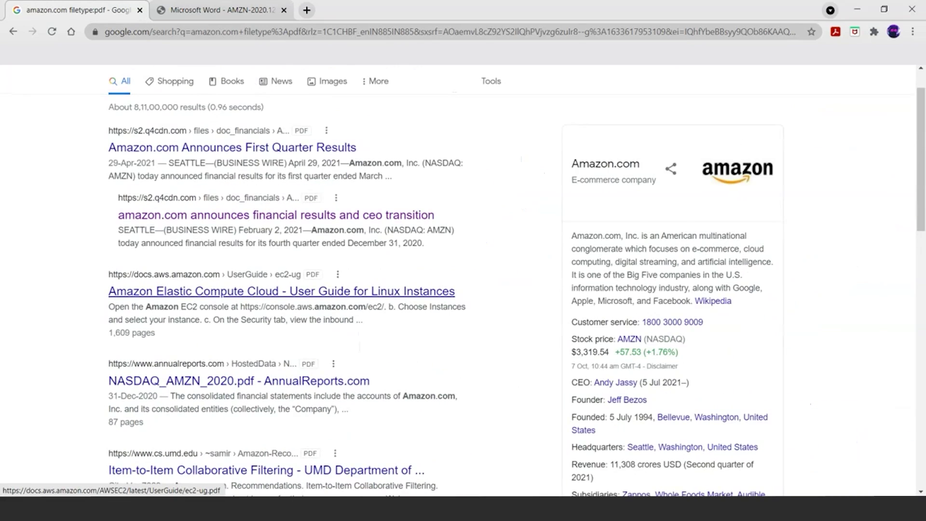
pyautogui.scroll(-3, 463, 294)
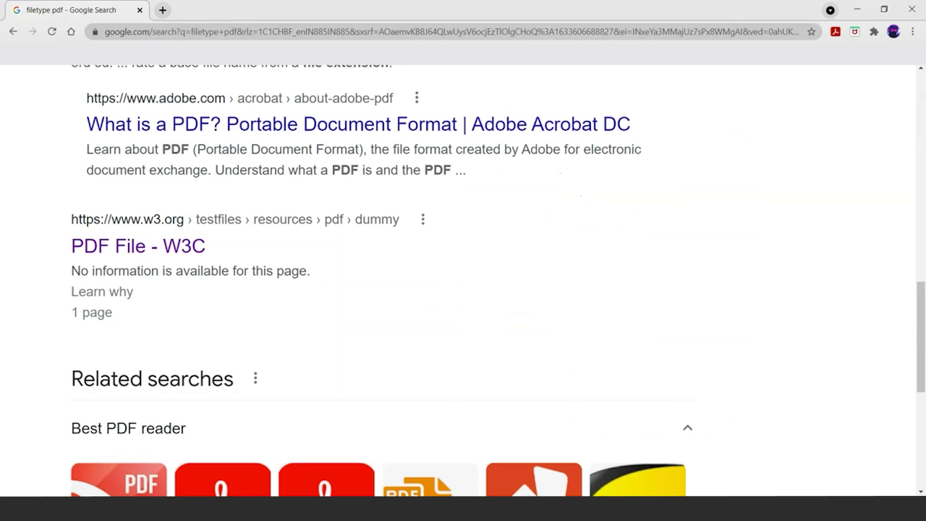
pyautogui.scroll(15, 308, 279)
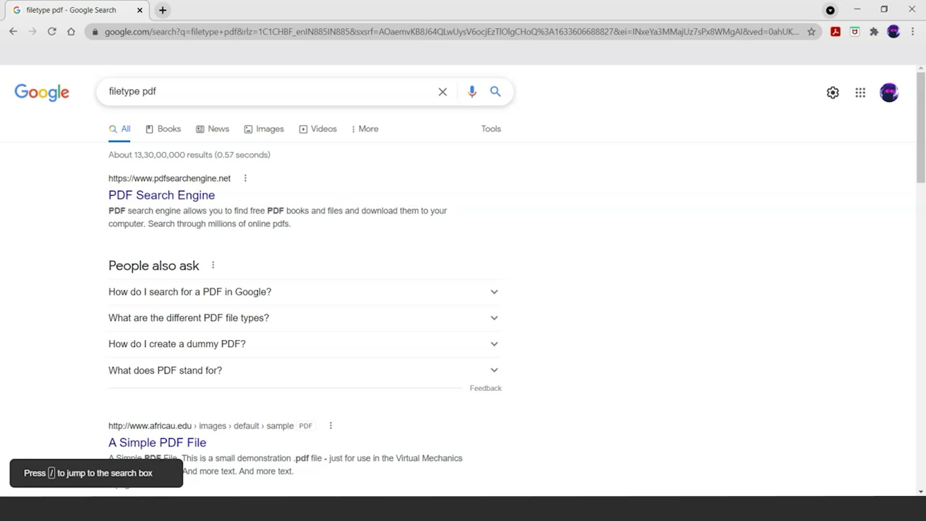
# Step: Clear the PDF query and search 'site:amazon.com intitle:admin'
pyautogui.press('/')
pyautogui.press('BackSpace')
pyautogui.press('BackSpace')
pyautogui.press('BackSpace')
pyautogui.press('BackSpace')
pyautogui.press('BackSpace')
pyautogui.press('BackSpace')
pyautogui.press('BackSpace')
pyautogui.press('BackSpace')
pyautogui.press('BackSpace')
pyautogui.press('BackSpace')
pyautogui.press('BackSpace')
pyautogui.press('BackSpace')
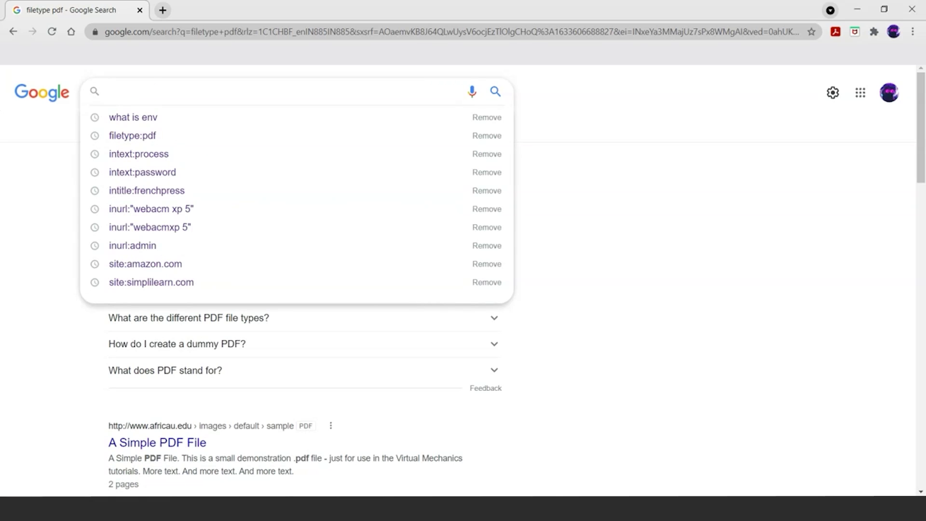
pyautogui.write('site:')
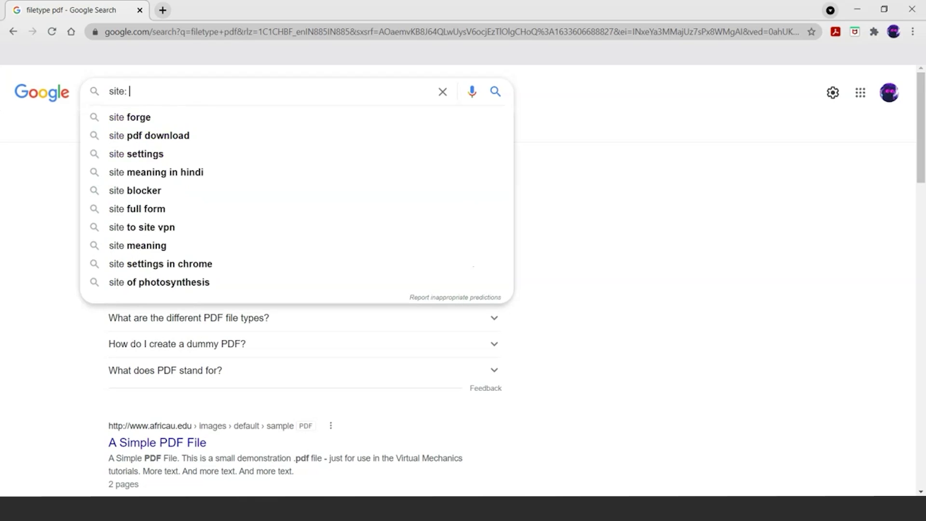
pyautogui.press('BackSpace')
pyautogui.write(':amazon.com ')
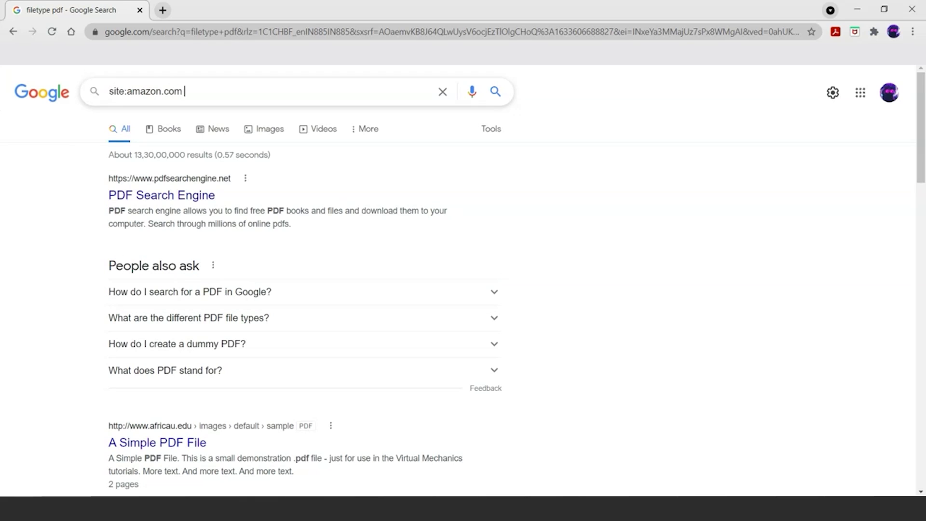
pyautogui.write('intitle:admin')
pyautogui.press('Return')
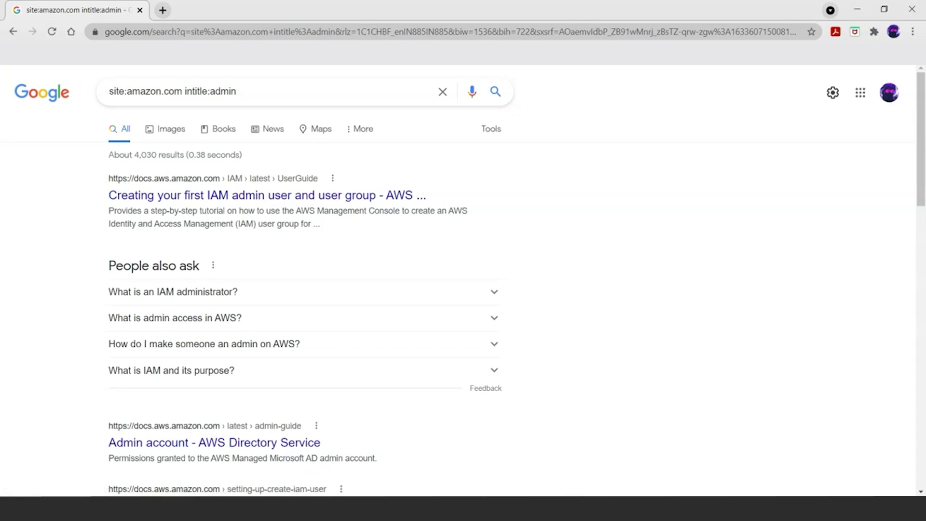
pyautogui.scroll(-5, 212, 174)
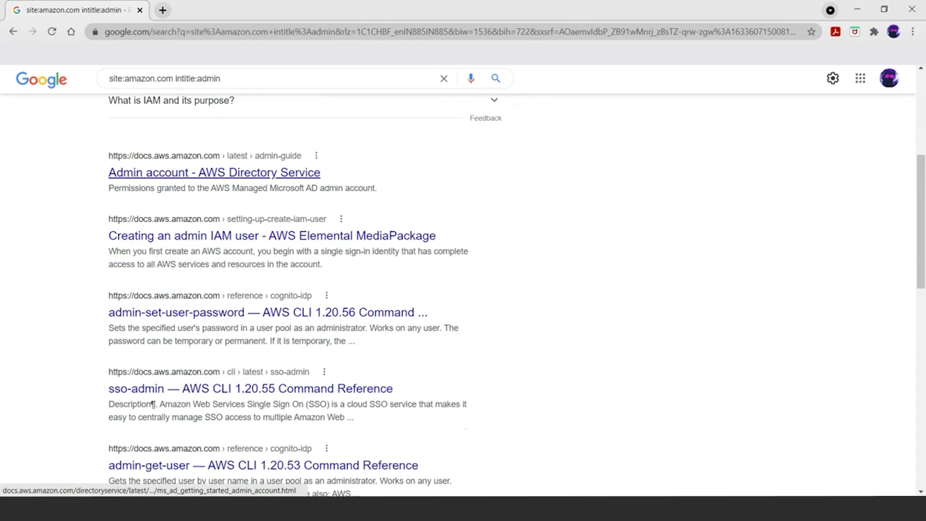
pyautogui.rightClick(319, 172)
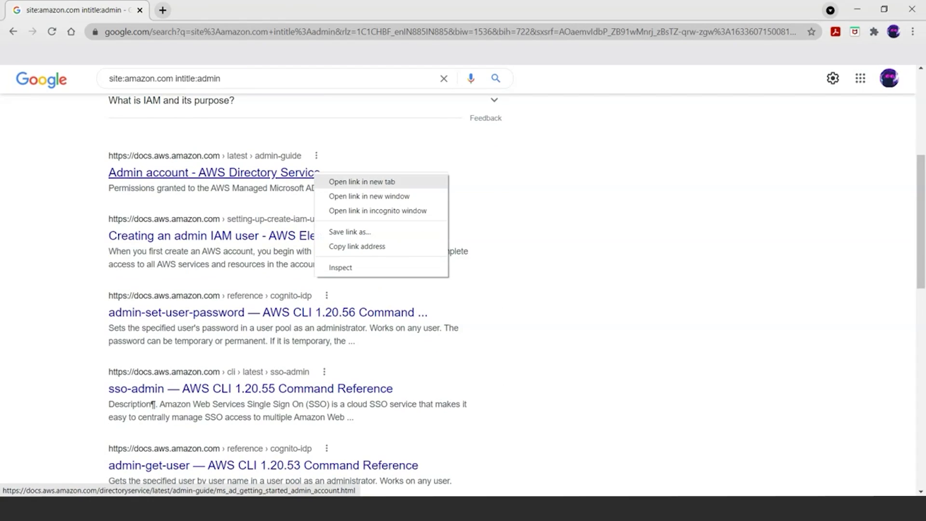
pyautogui.click(359, 182)
pyautogui.hotkey('ctrl', 'Tab')
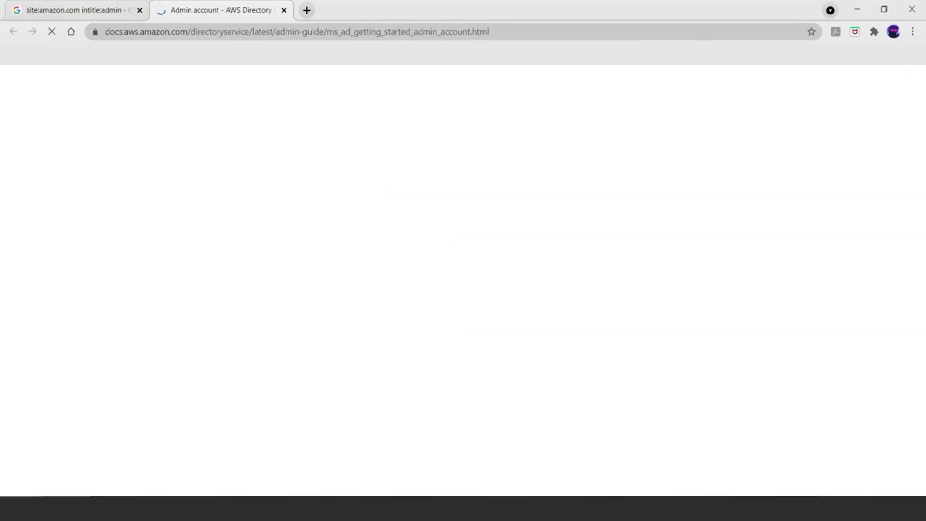
pyautogui.hotkey('ctrl', 'Tab')
pyautogui.scroll(-1, 214, 313)
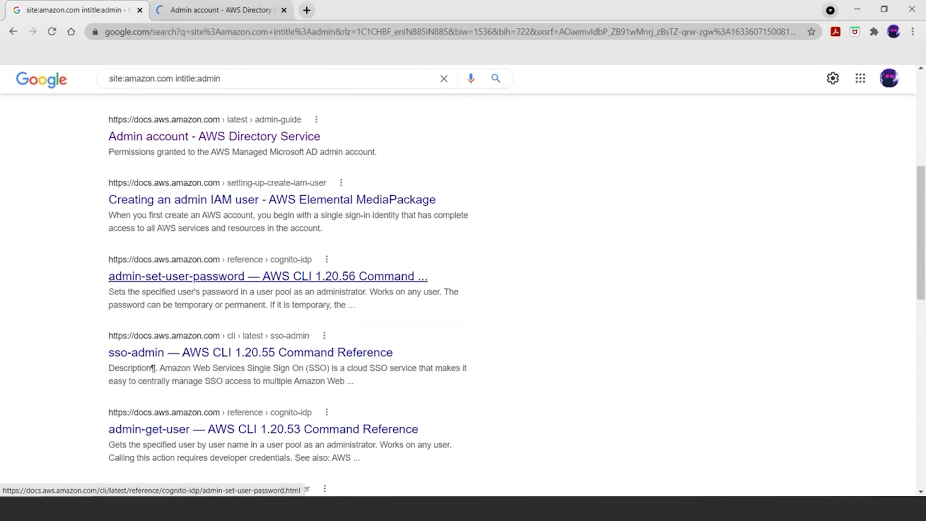
pyautogui.rightClick(214, 278)
pyautogui.click(261, 286)
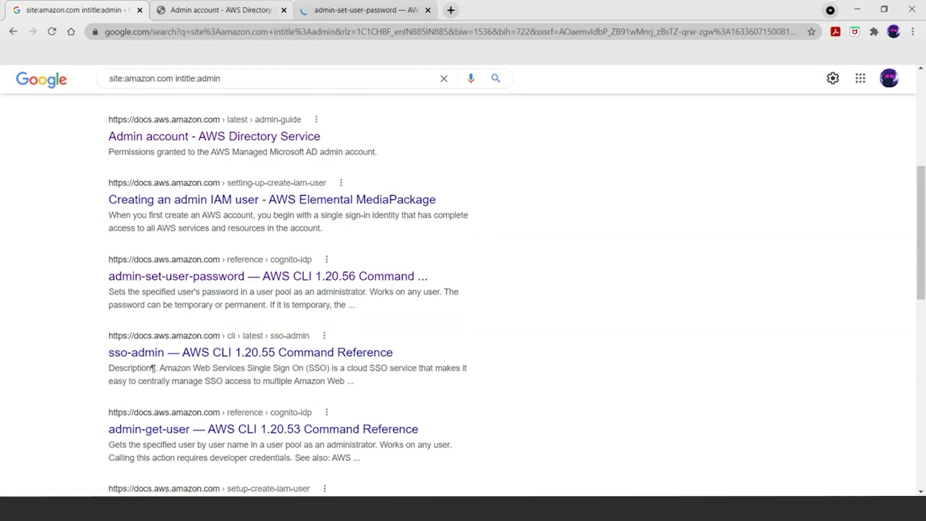
pyautogui.hotkey('ctrl', 'Tab')
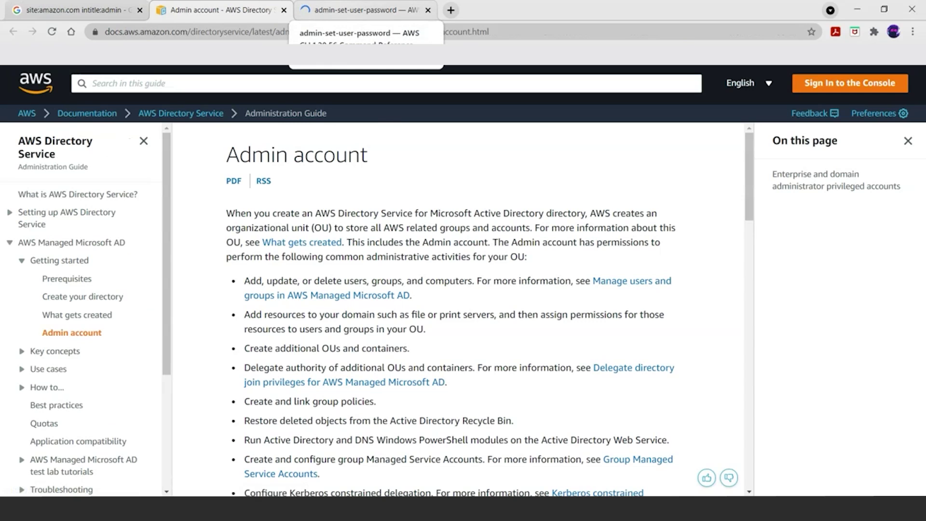
pyautogui.click(362, 9)
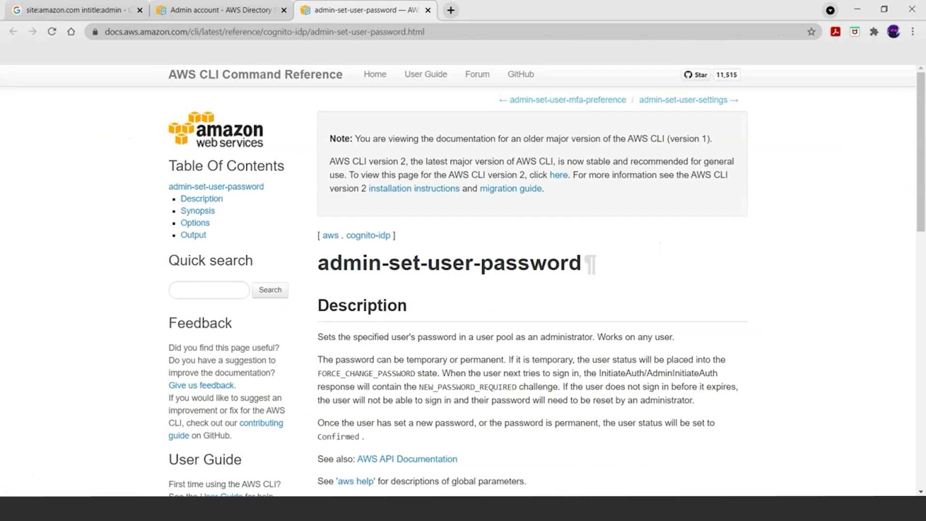
pyautogui.scroll(-6, 531, 289)
pyautogui.scroll(6, 530, 289)
pyautogui.click(222, 10)
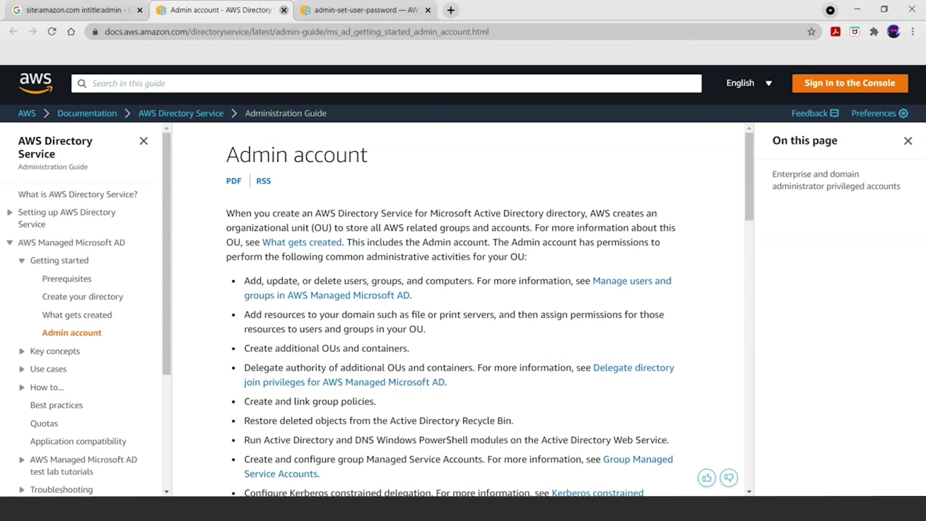
pyautogui.click(284, 10)
pyautogui.click(284, 9)
pyautogui.scroll(10, 277, 270)
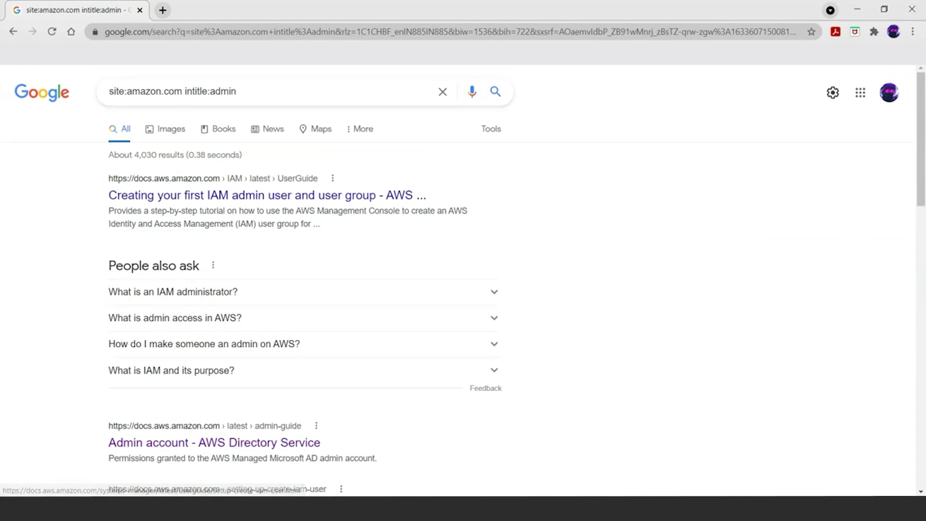
# Step: Replace the admin query with 'intext:username filetype:log' and run it
pyautogui.moveTo(236, 91); pyautogui.dragTo(184, 91)
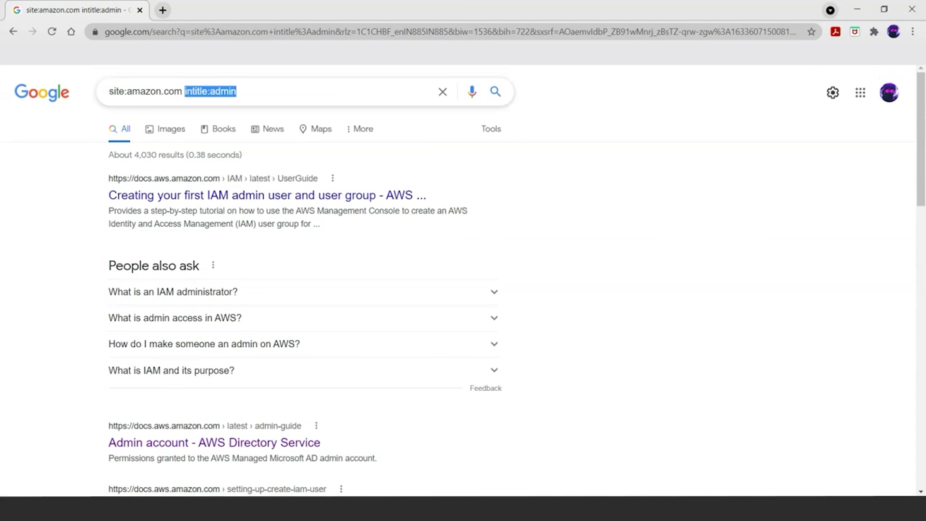
pyautogui.write('i')
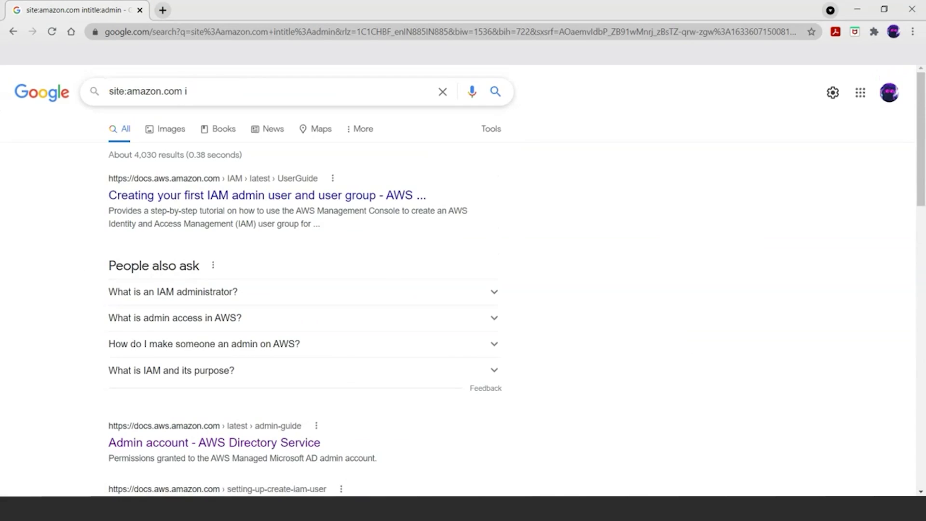
pyautogui.press('BackSpace')
pyautogui.press('BackSpace')
pyautogui.press('BackSpace')
pyautogui.press('BackSpace')
pyautogui.press('BackSpace')
pyautogui.press('BackSpace')
pyautogui.press('BackSpace')
pyautogui.press('BackSpace')
pyautogui.press('BackSpace')
pyautogui.press('BackSpace')
pyautogui.press('BackSpace')
pyautogui.press('BackSpace')
pyautogui.press('BackSpace')
pyautogui.press('BackSpace')
pyautogui.press('BackSpace')
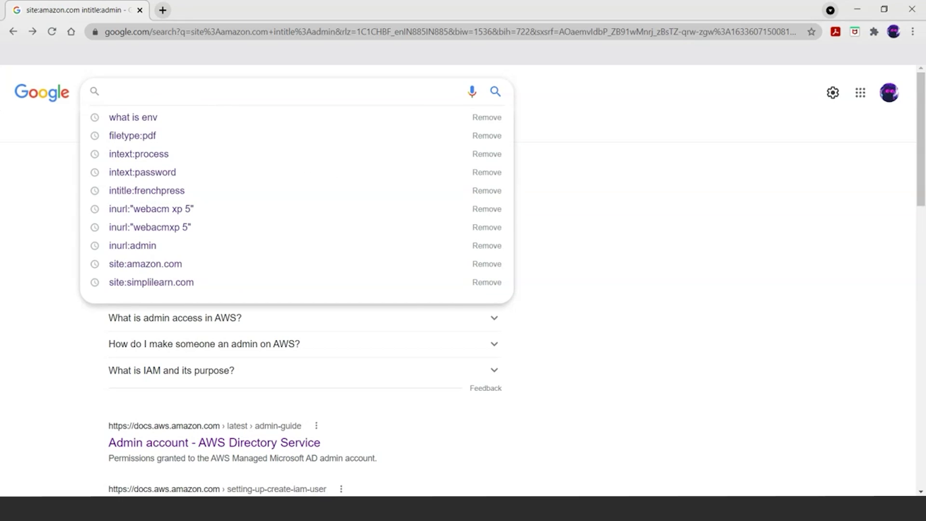
pyautogui.write('in')
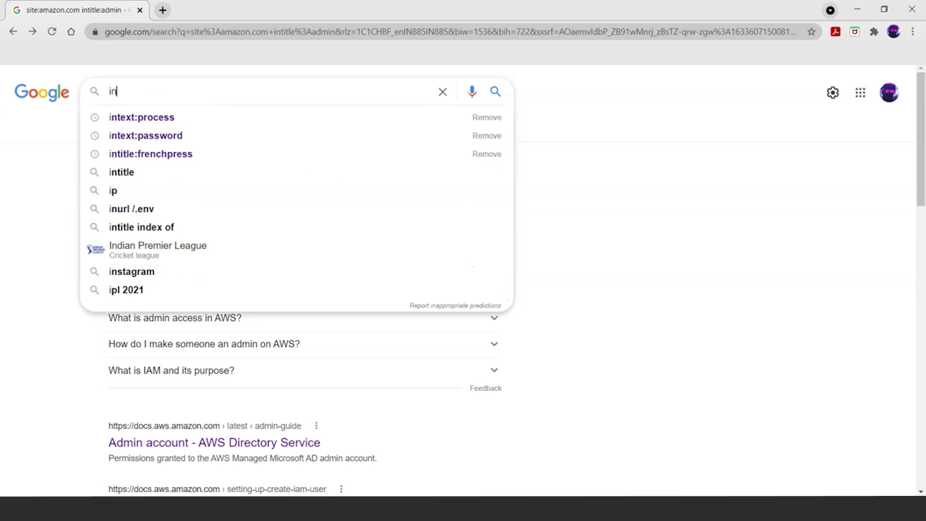
pyautogui.write('text:')
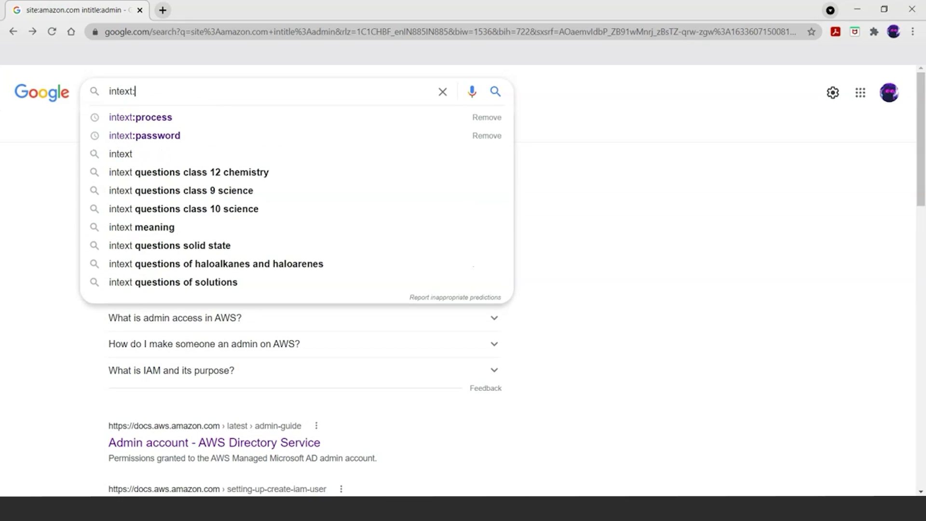
pyautogui.write('username')
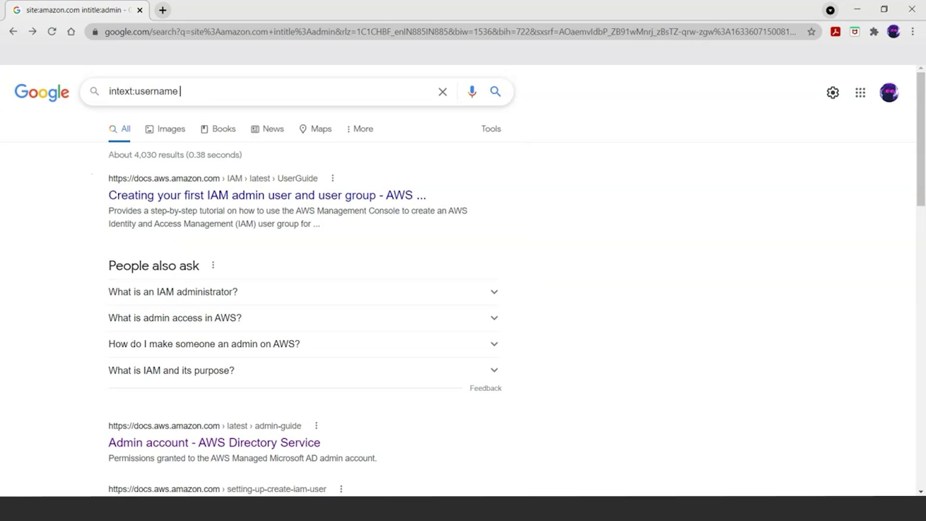
pyautogui.write(' filetype:log')
pyautogui.press('Return')
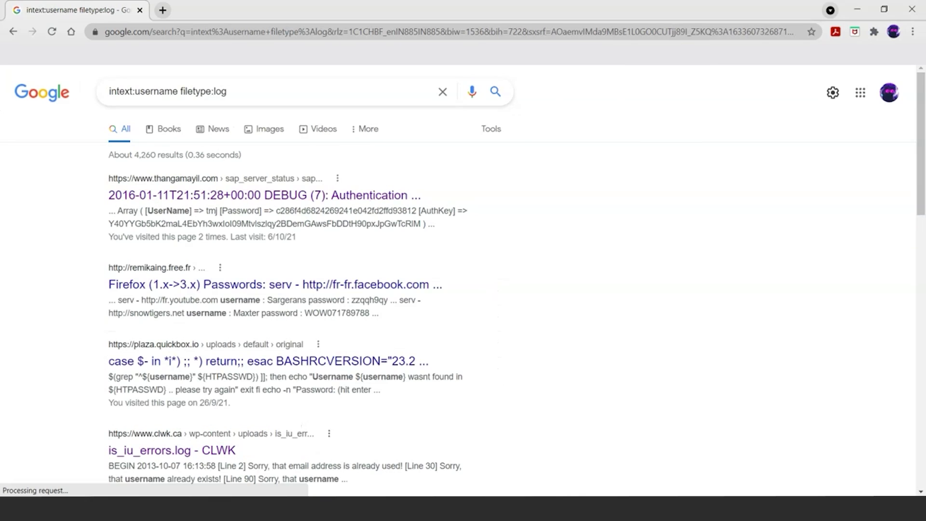
# Step: Open the Firefox passwords result and the first DEBUG Authentication log result in new tabs
pyautogui.scroll(-1, 463, 284)
pyautogui.scroll(-1, 205, 270)
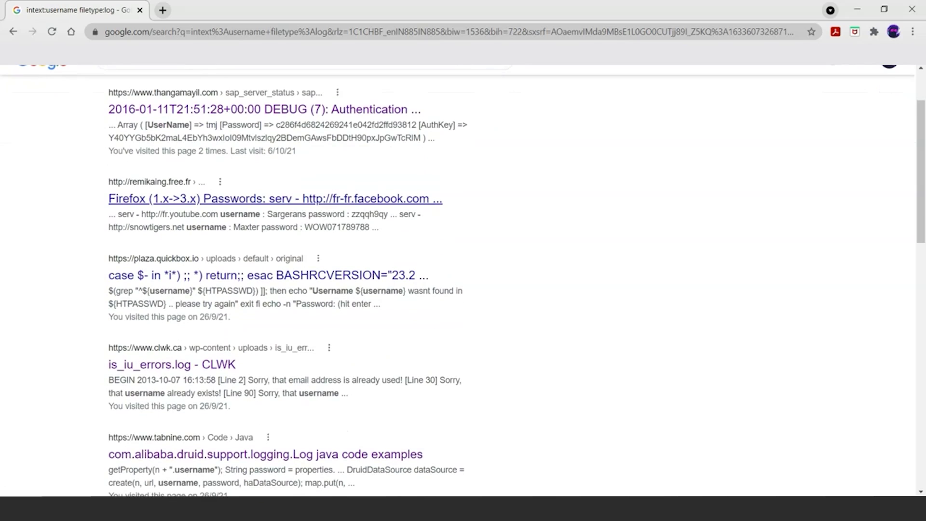
pyautogui.rightClick(205, 193)
pyautogui.click(252, 199)
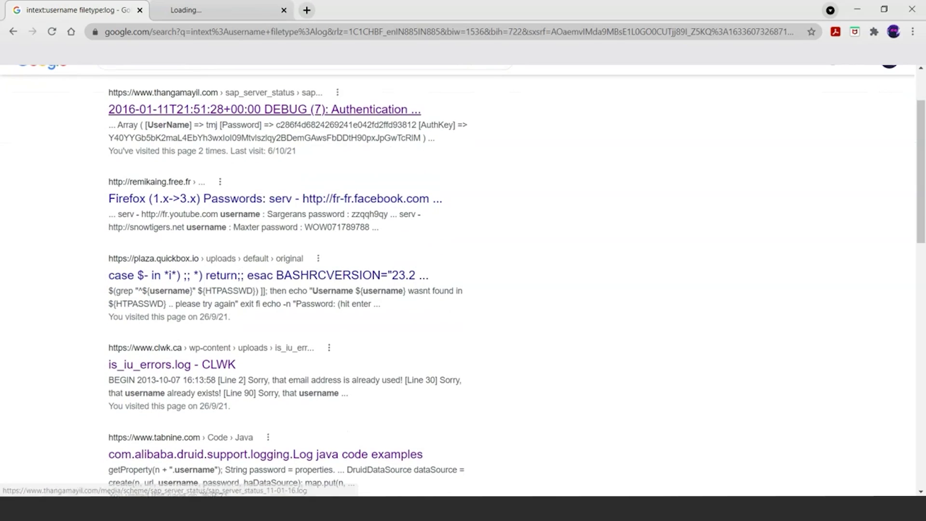
pyautogui.rightClick(225, 109)
pyautogui.click(272, 117)
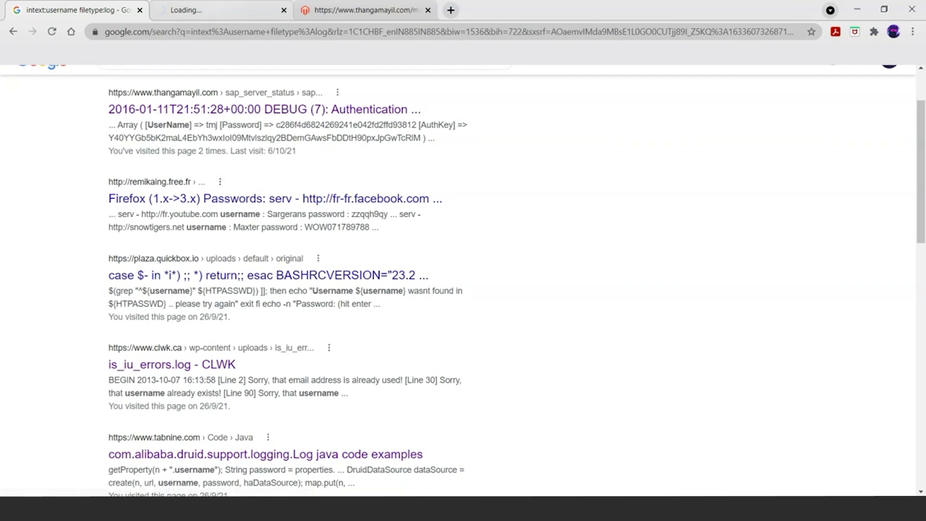
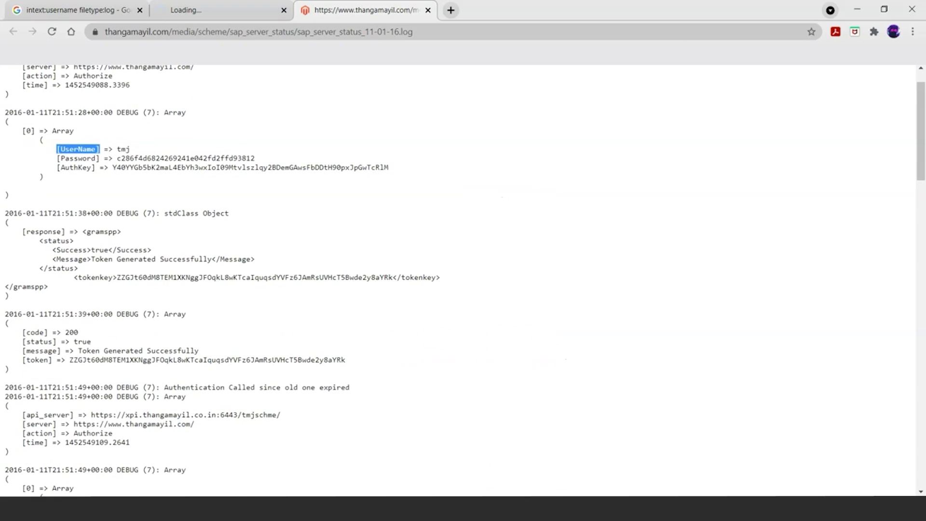
pyautogui.scroll(-1, 463, 280)
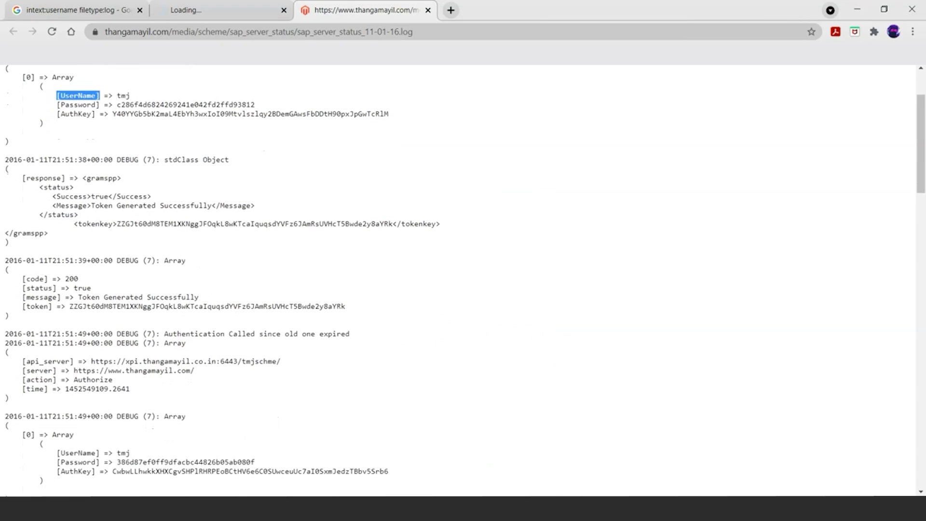
pyautogui.scroll(-4, 463, 280)
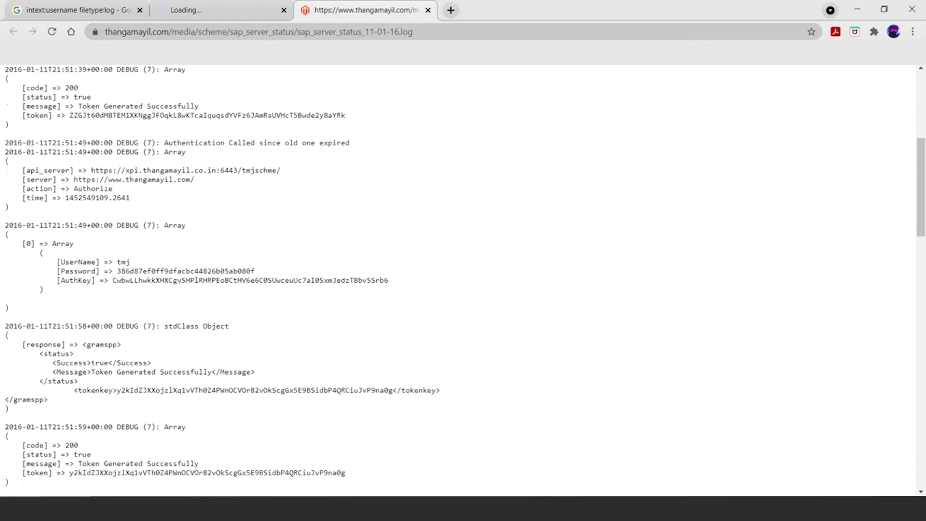
pyautogui.scroll(-5, 463, 280)
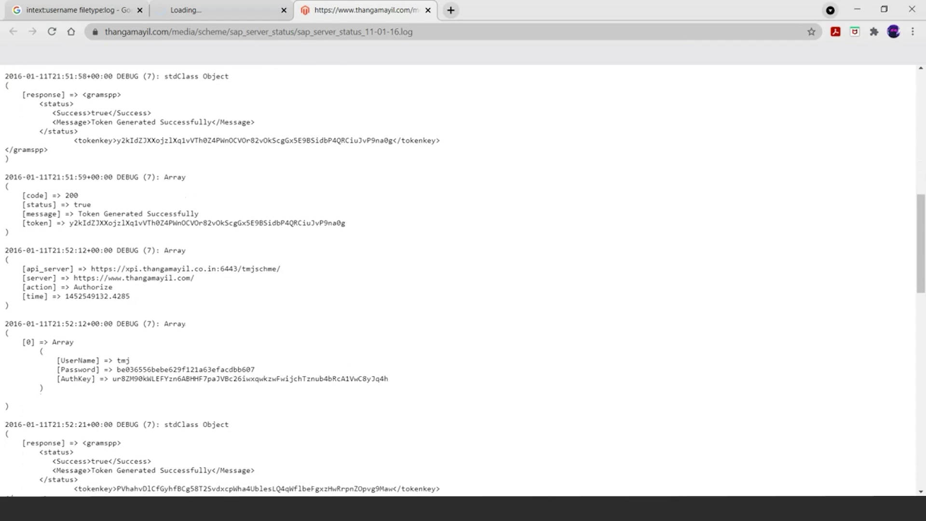
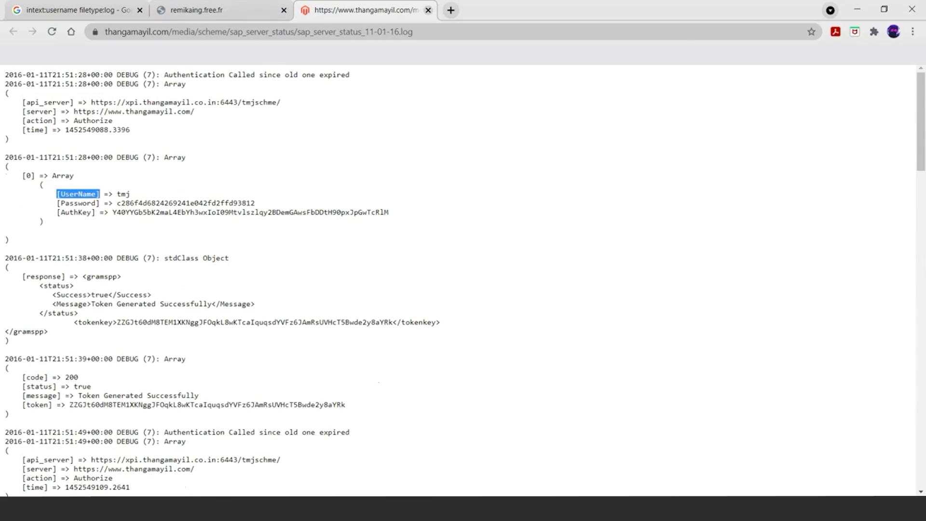
# Step: Close the thangamayil log and remikaing.free.fr tabs, then open the tabnine result in a new tab
pyautogui.click(427, 10)
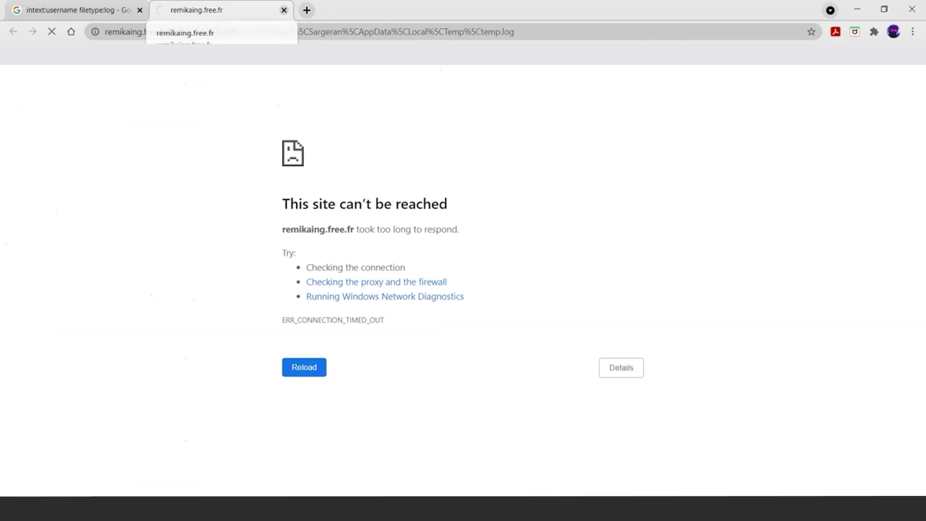
pyautogui.click(283, 10)
pyautogui.scroll(-4, 270, 270)
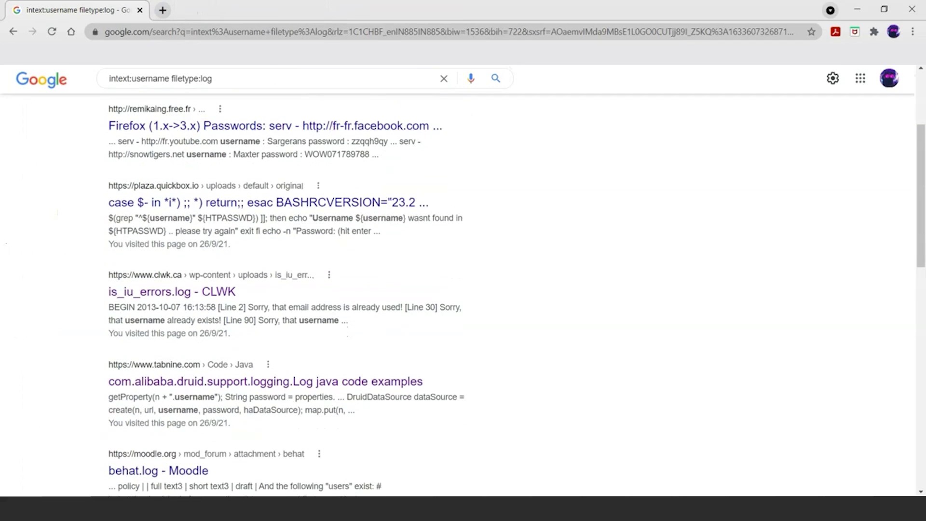
pyautogui.rightClick(216, 271)
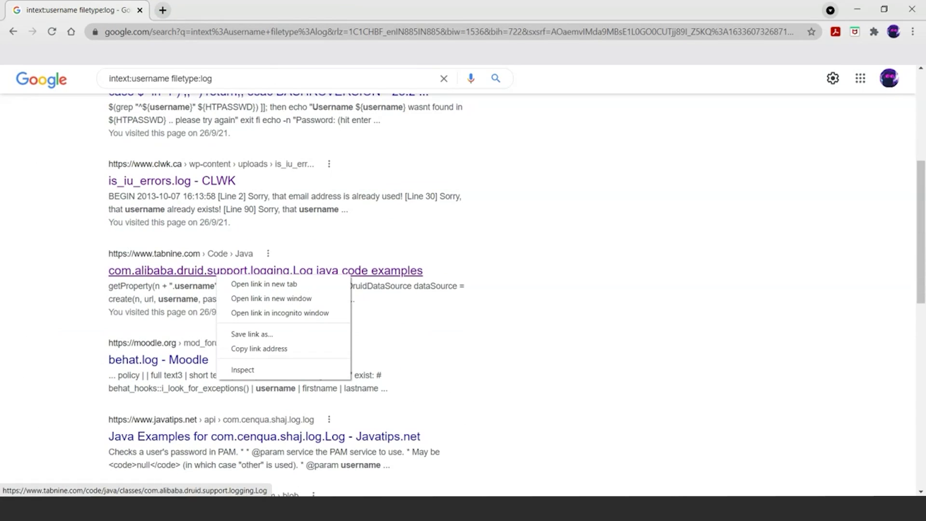
pyautogui.click(241, 284)
# Step: Skim the tabnine Druid Log code examples, then close that tab and scroll back to the top of the results
pyautogui.hotkey('ctrl', 'Tab')
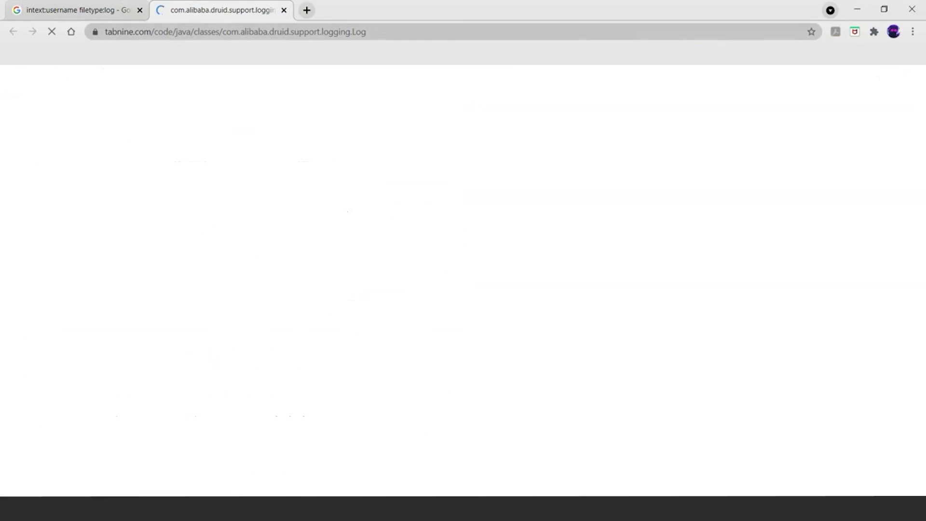
pyautogui.scroll(-6, 318, 304)
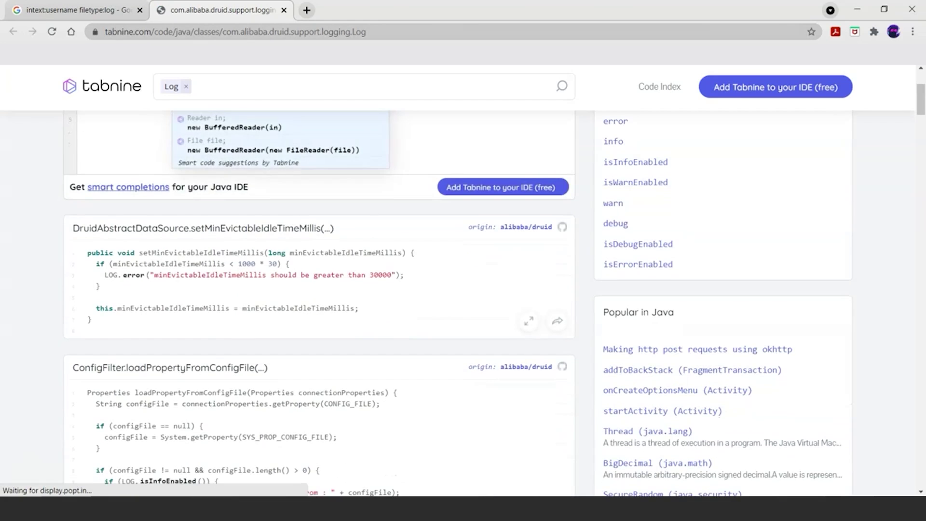
pyautogui.scroll(-3, 463, 299)
pyautogui.scroll(10, 463, 299)
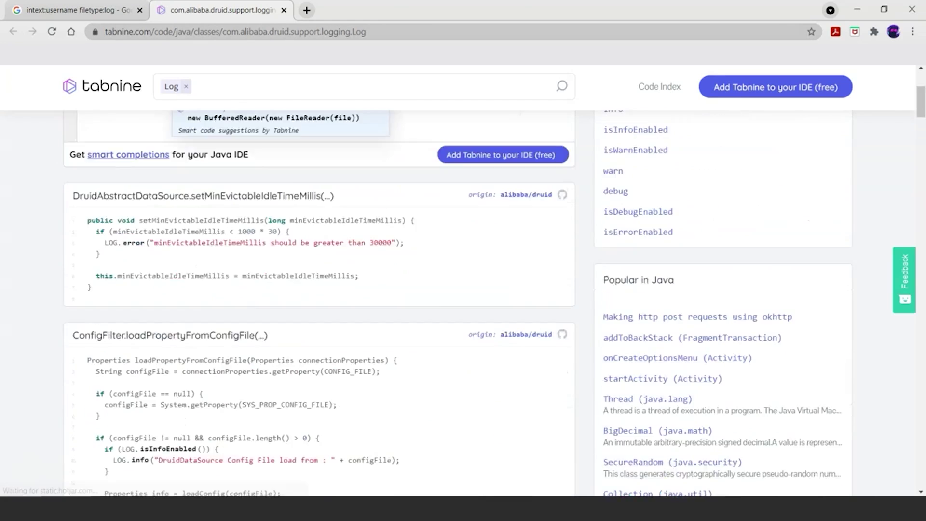
pyautogui.click(284, 10)
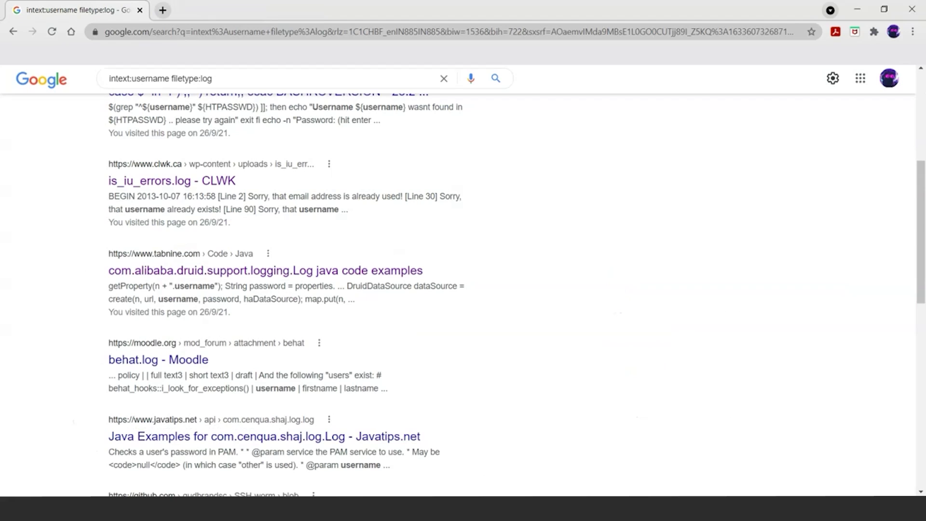
pyautogui.scroll(6, 463, 290)
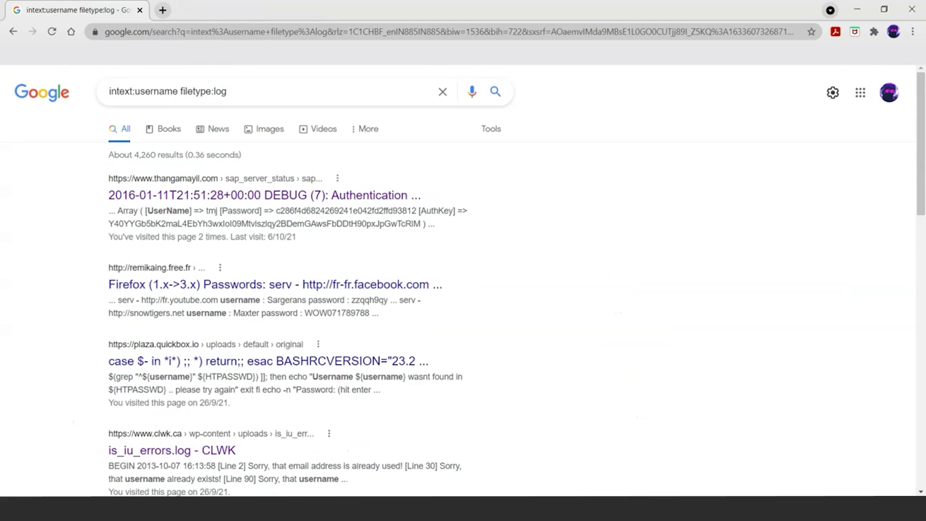
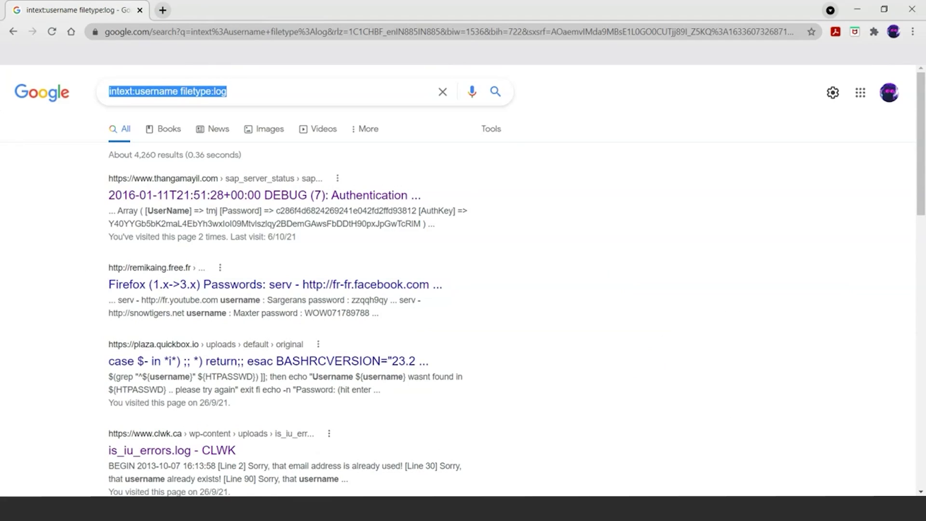
# Step: Clear the intext:username filetype:log search and start typing site:starbucks.com, leaving it unsubmitted
pyautogui.press('BackSpace')
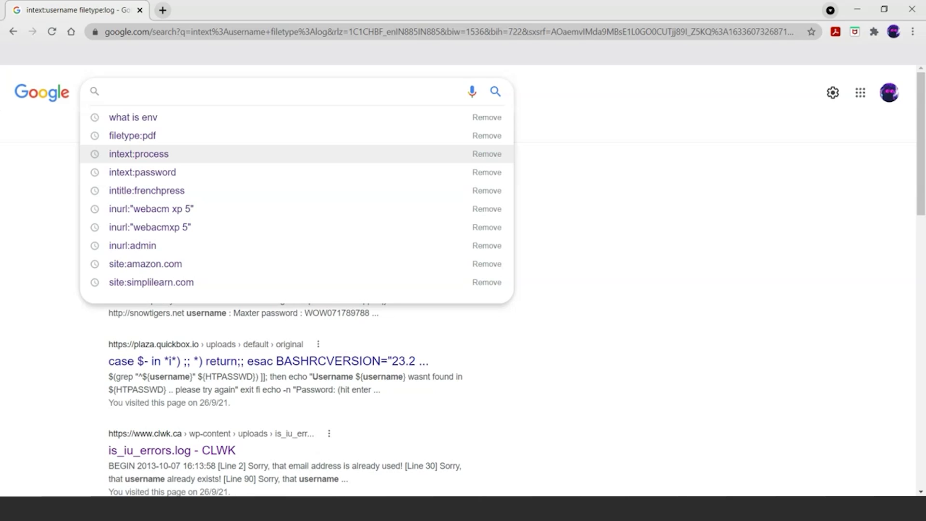
pyautogui.write('site')
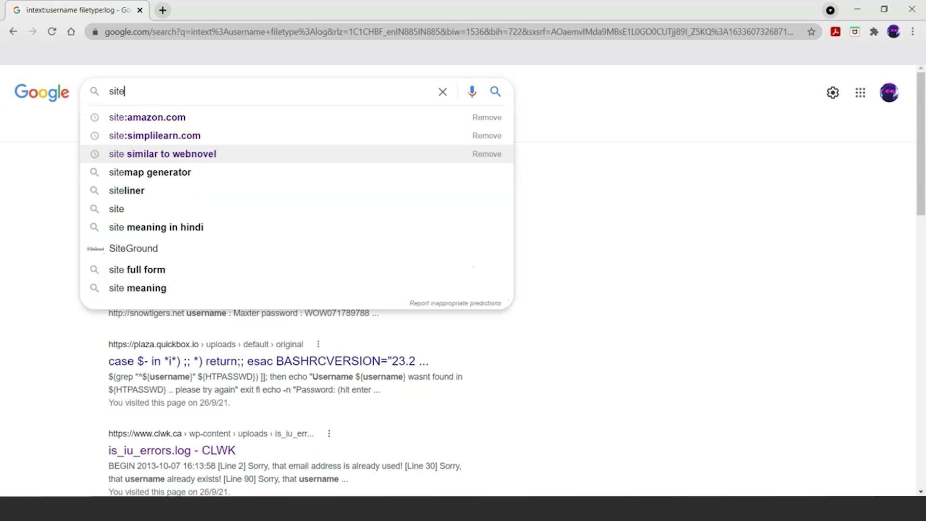
pyautogui.write(':')
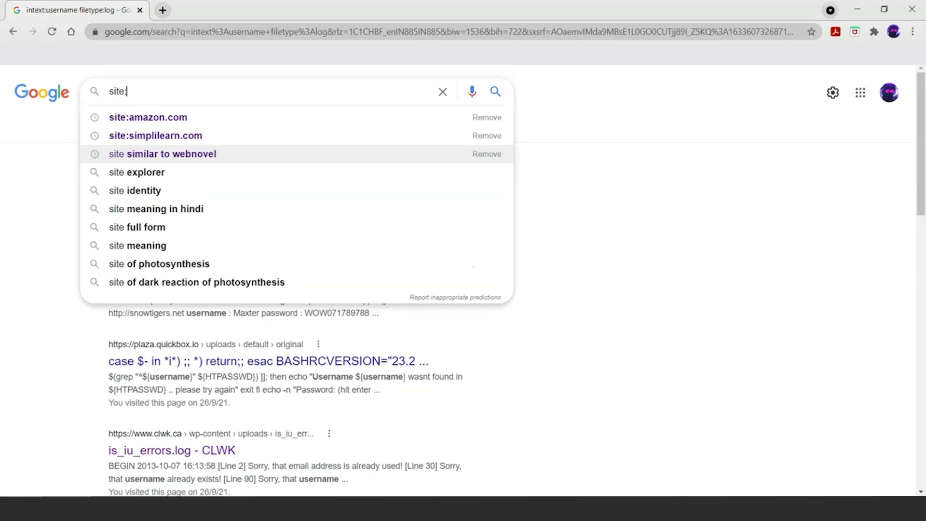
pyautogui.write('st')
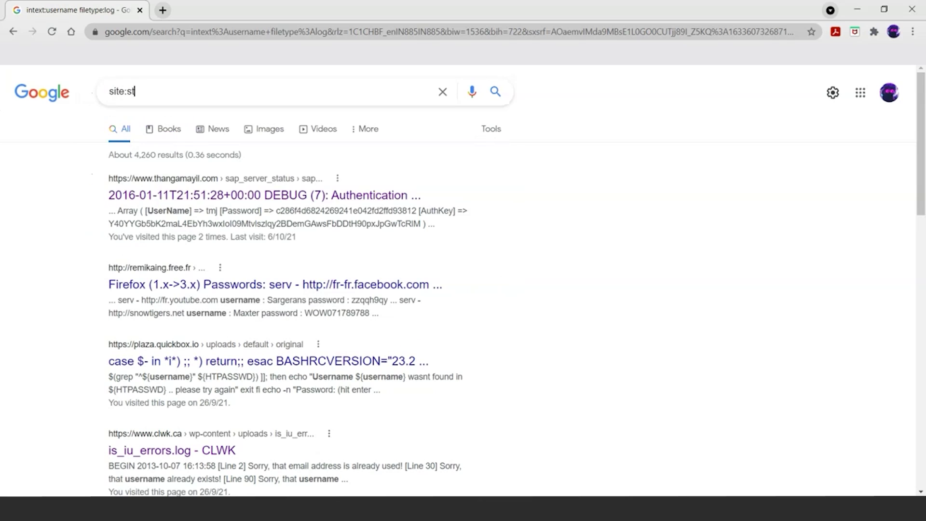
pyautogui.write('arbucks.com intext:password')
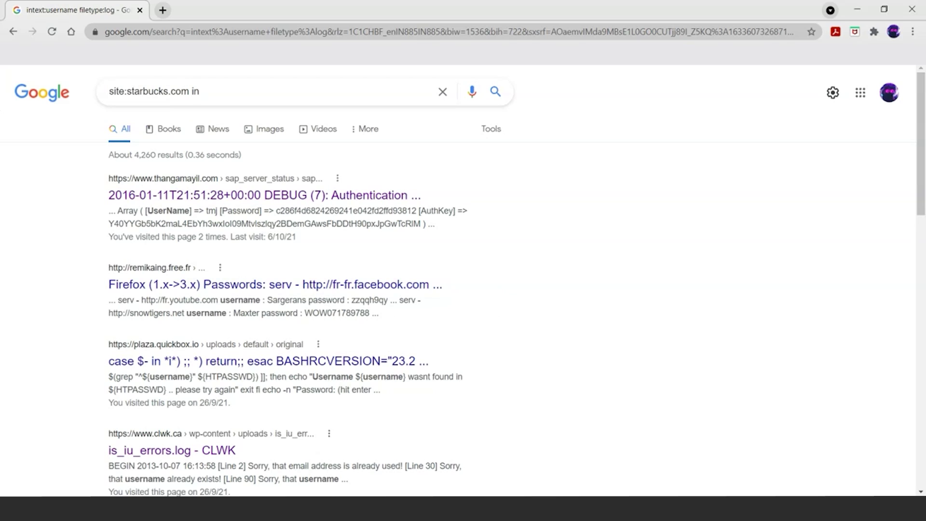
# Step: Complete the query to 'site:starbucks.com intext' in the search box without submitting it
pyautogui.write('text:password')
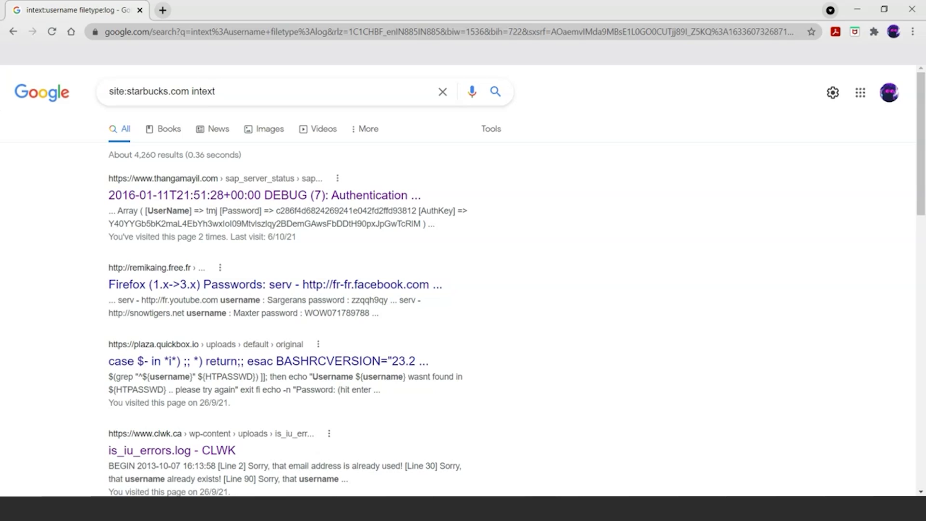
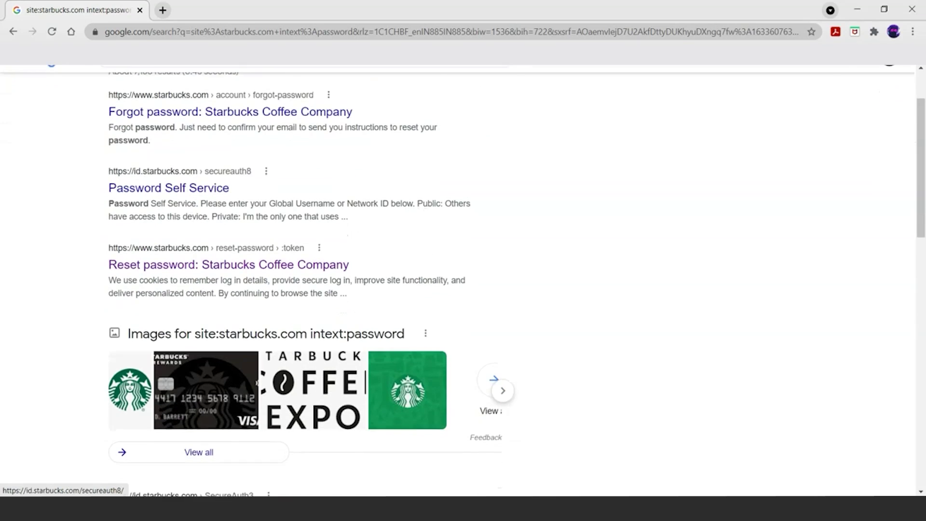
# Step: Further down the results, open the Starbucks 'Contact the Enterprise Help Desk' password self-service link in a new tab
pyautogui.scroll(-5, 231, 195)
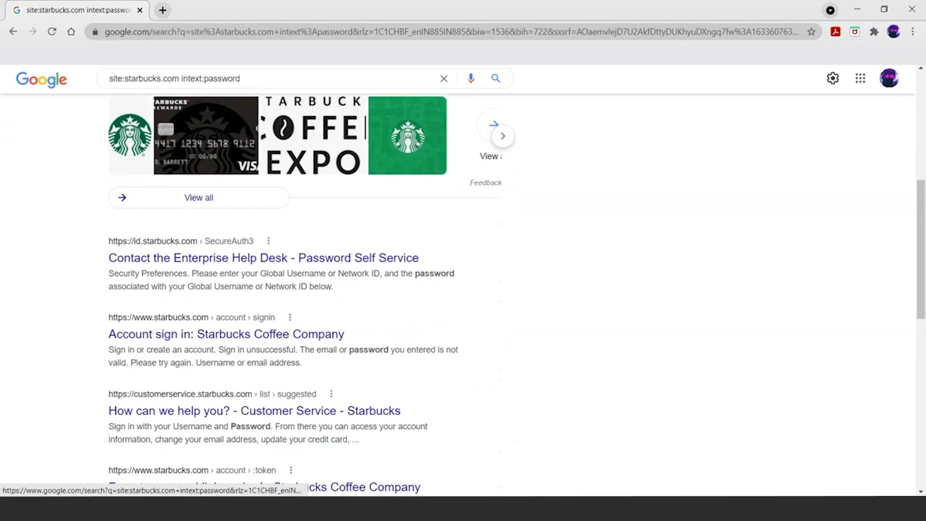
pyautogui.scroll(-1, 212, 222)
pyautogui.rightClick(211, 148)
pyautogui.press('Return')
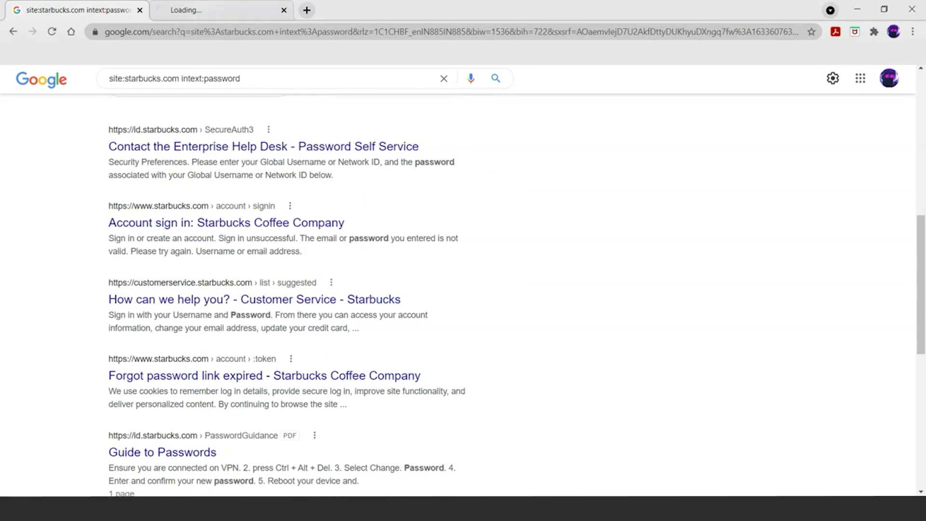
pyautogui.hotkey('ctrl', 'Tab')
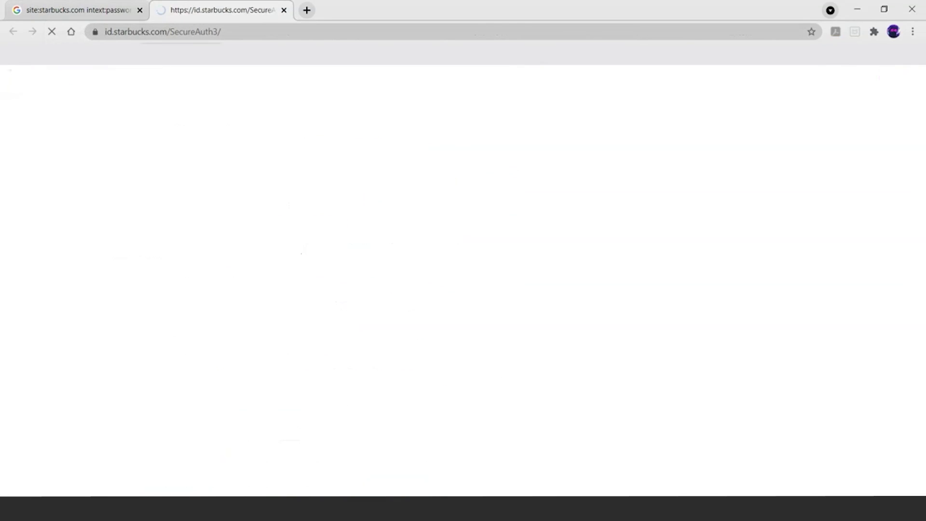
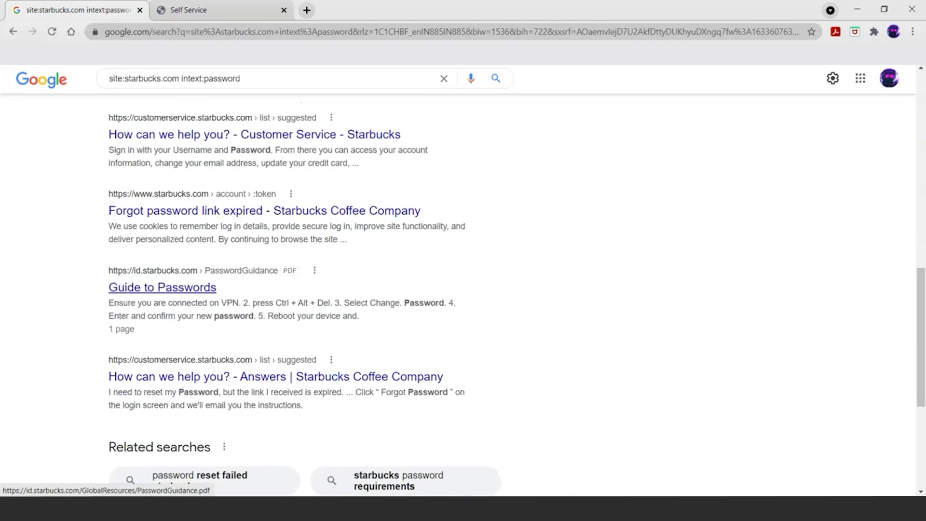
# Step: Open PasswordGuidance.pdf in a new tab, skim it, then return to the Google results tab
pyautogui.rightClick(188, 288)
pyautogui.press('Return')
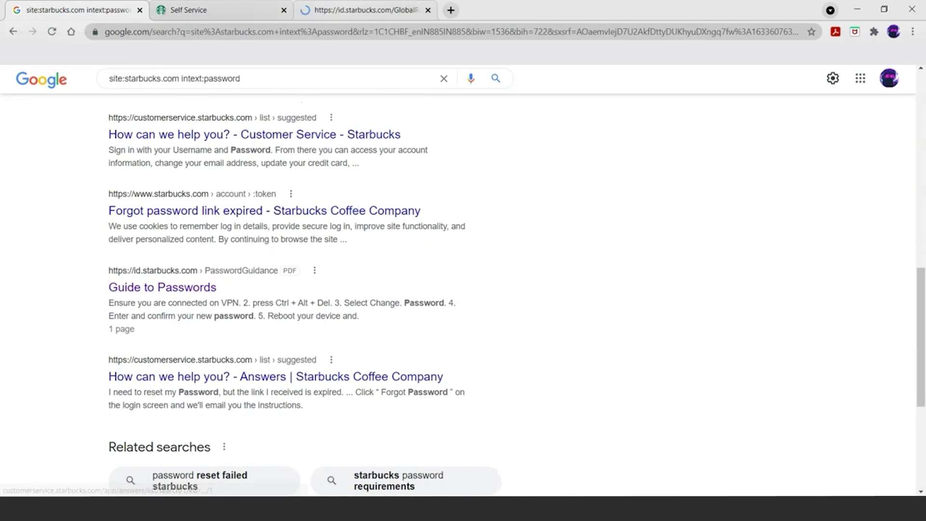
pyautogui.hotkey('ctrl', '3')
pyautogui.scroll(-5, 548, 296)
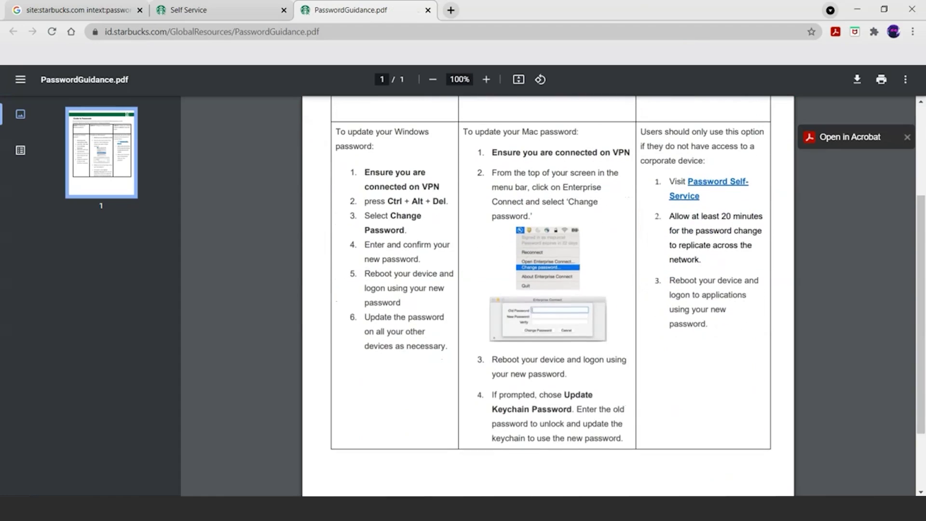
pyautogui.scroll(5, 547, 295)
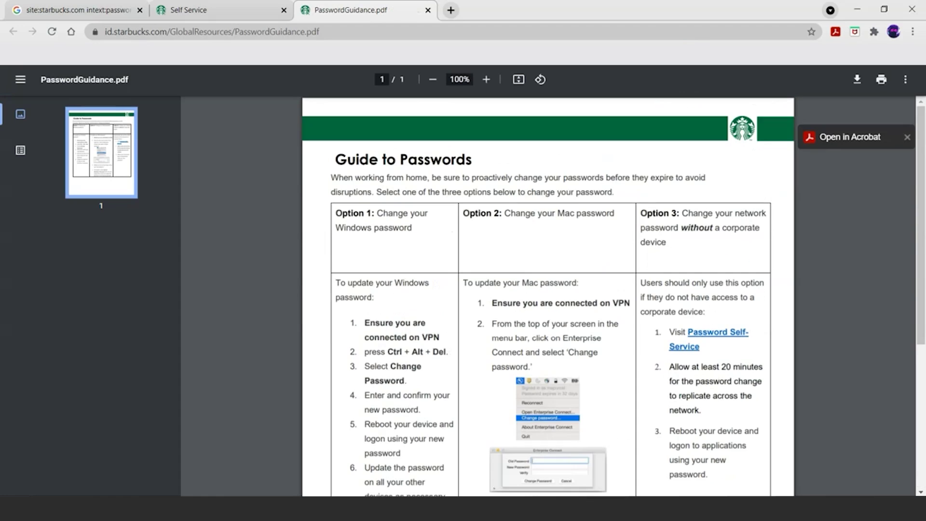
pyautogui.hotkey('ctrl', '1')
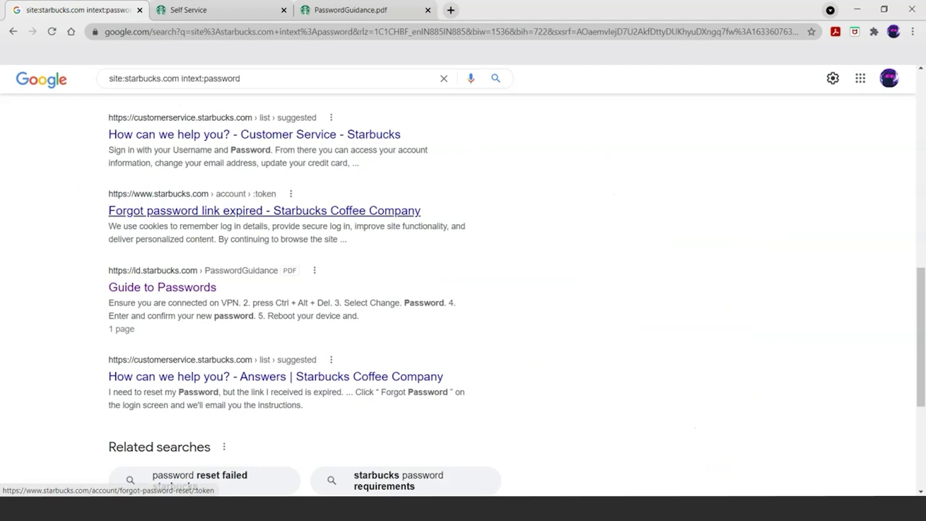
pyautogui.scroll(10, 193, 203)
pyautogui.scroll(3, 193, 203)
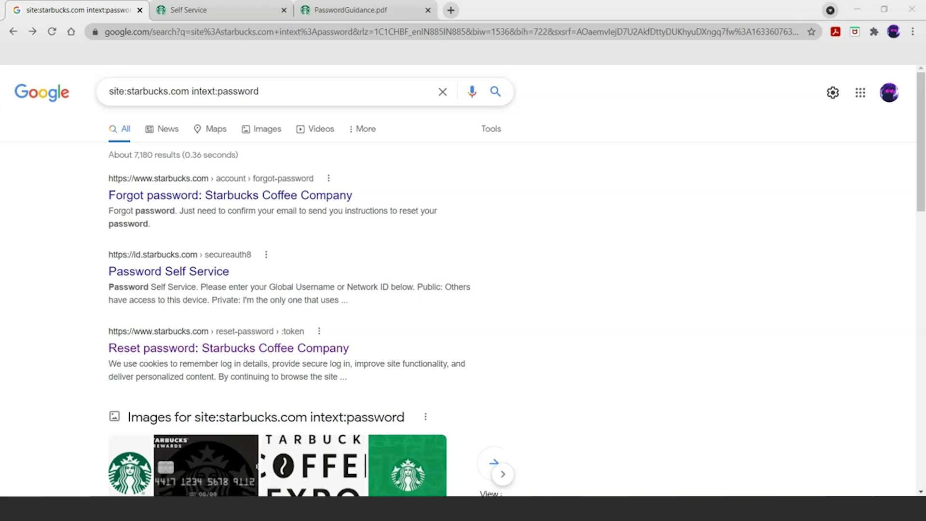
# Step: Search Google for 'google hacking database' and open the exploit-db.com Google Hacking Database (GHDB) result
pyautogui.hotkey('ctrl', 'a')
pyautogui.write('go')
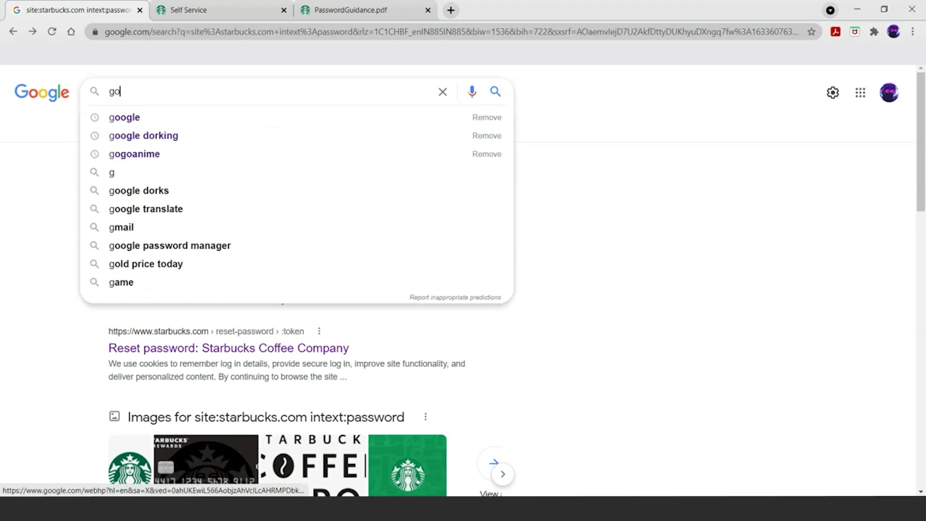
pyautogui.write('ogle ha')
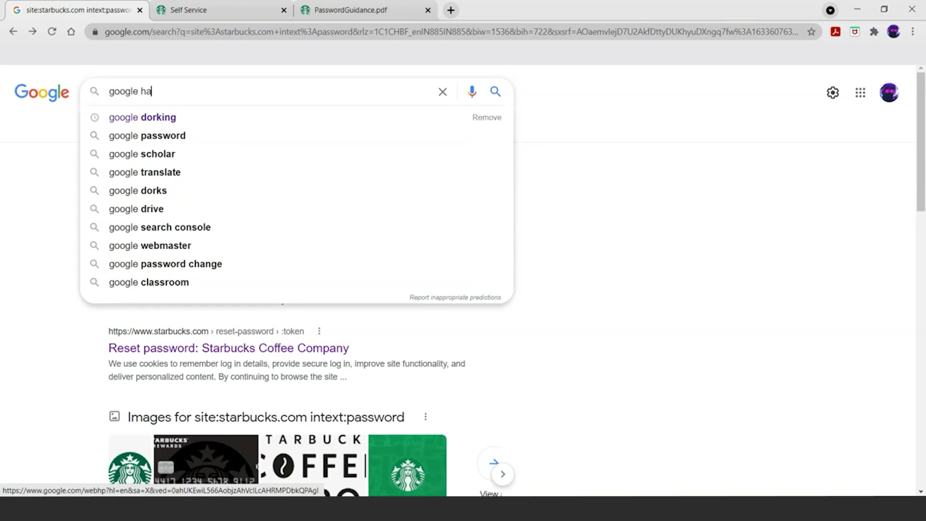
pyautogui.write('cking da')
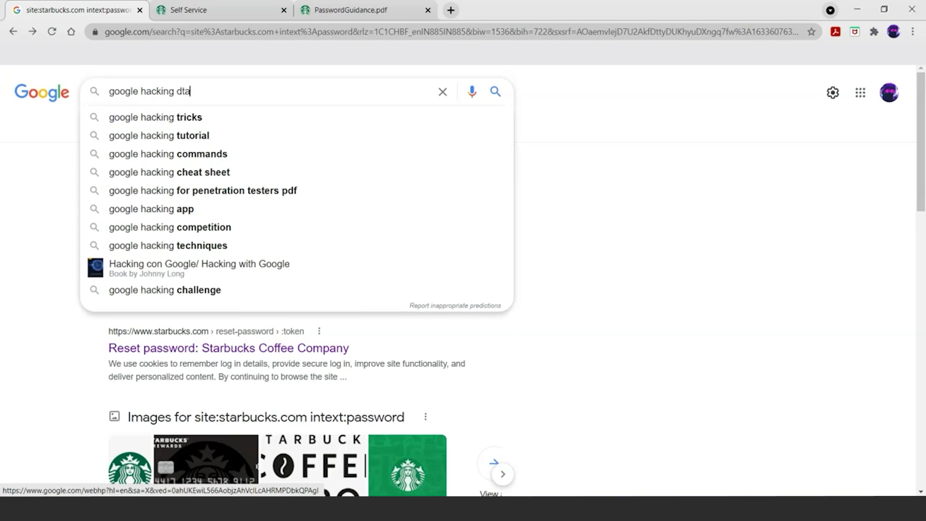
pyautogui.press('BackSpace')
pyautogui.write('ata')
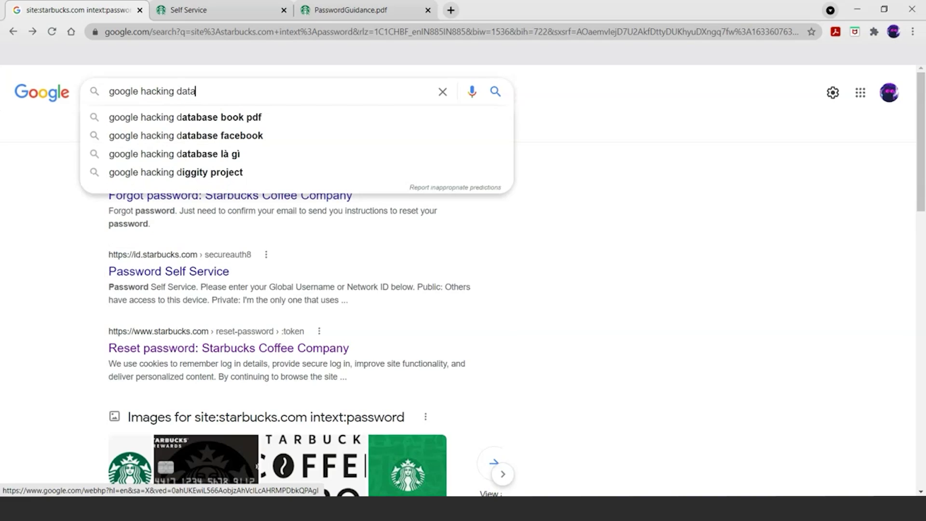
pyautogui.write('base')
pyautogui.press('Return')
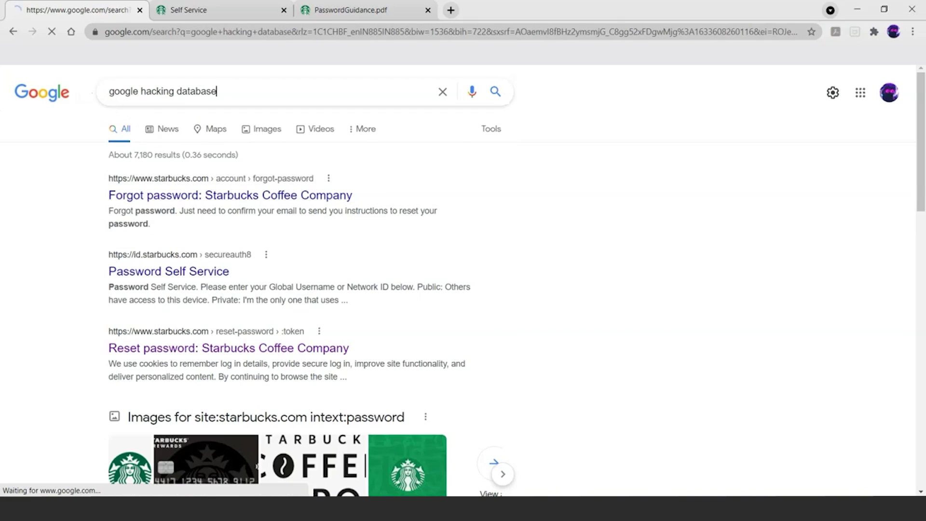
pyautogui.click(193, 195)
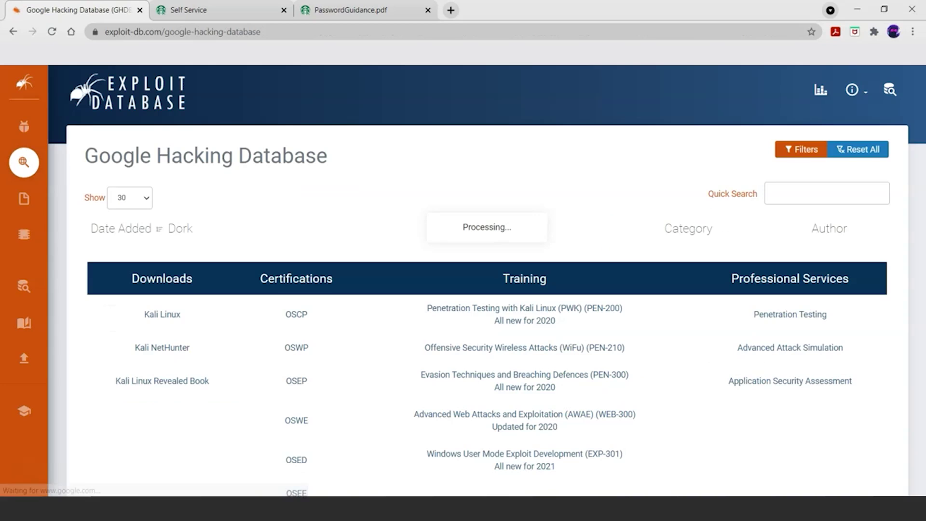
# Step: Scroll through the GHDB dork table down to the pagination bar and back, then go back to Google
pyautogui.scroll(-3, 487, 280)
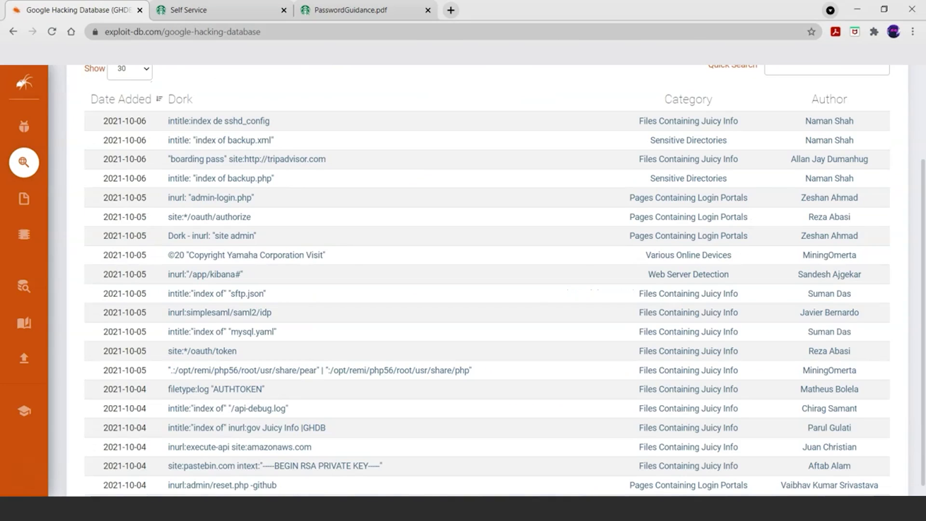
pyautogui.scroll(1, 487, 280)
pyautogui.scroll(-3, 246, 280)
pyautogui.scroll(1, 246, 280)
pyautogui.scroll(-5, 246, 145)
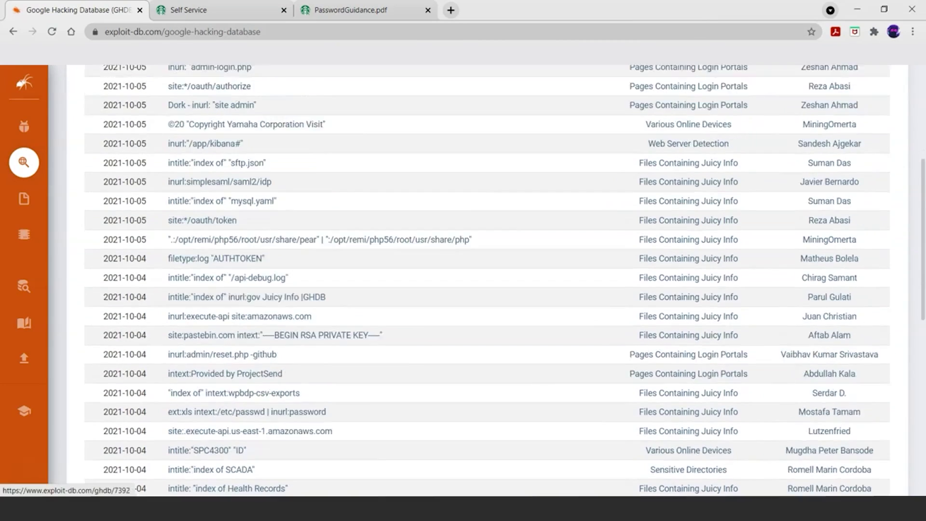
pyautogui.scroll(-2, 246, 161)
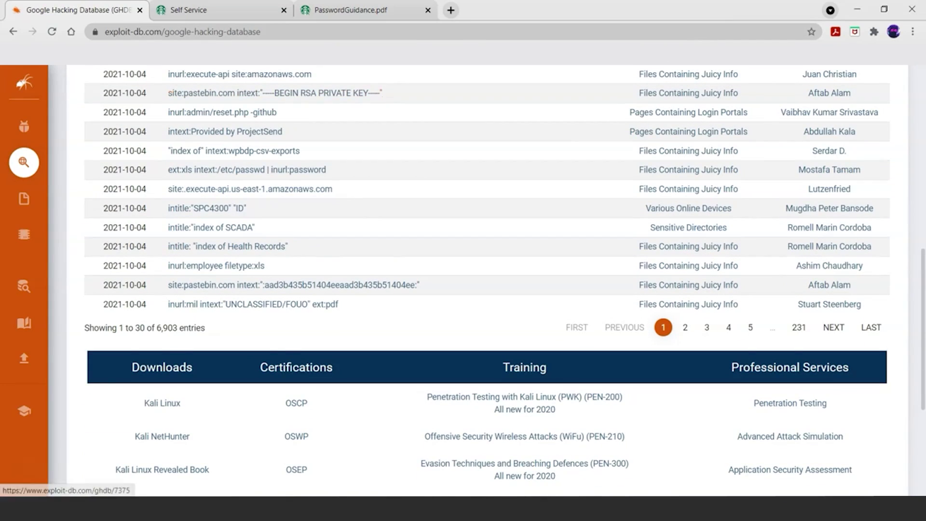
pyautogui.scroll(1, 241, 93)
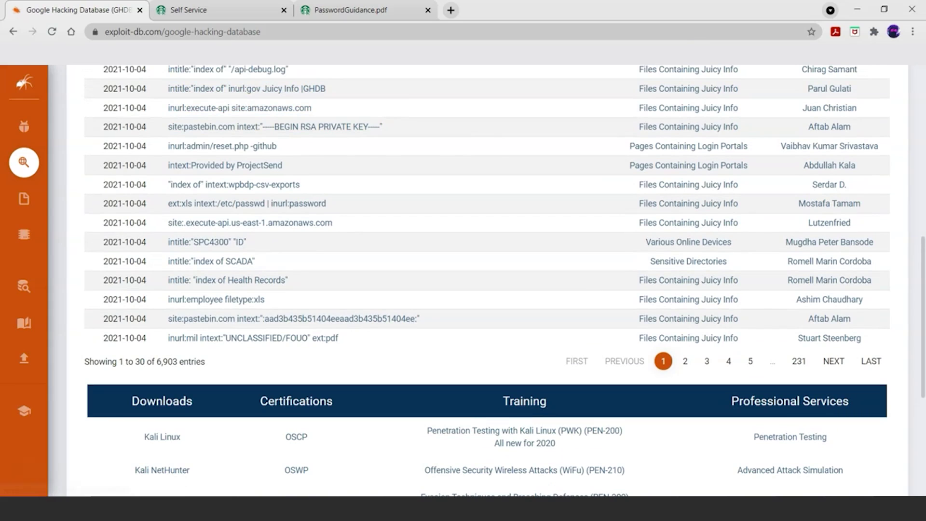
pyautogui.scroll(10, 464, 280)
pyautogui.click(13, 31)
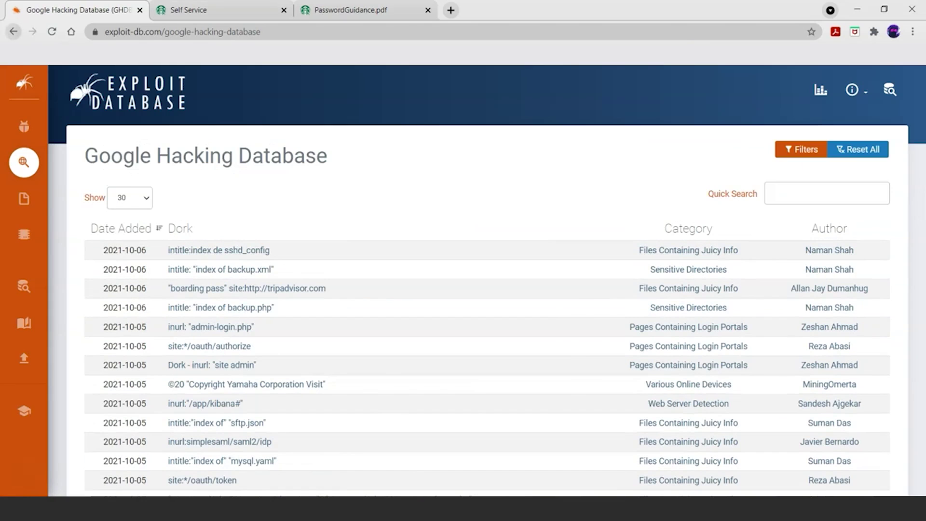